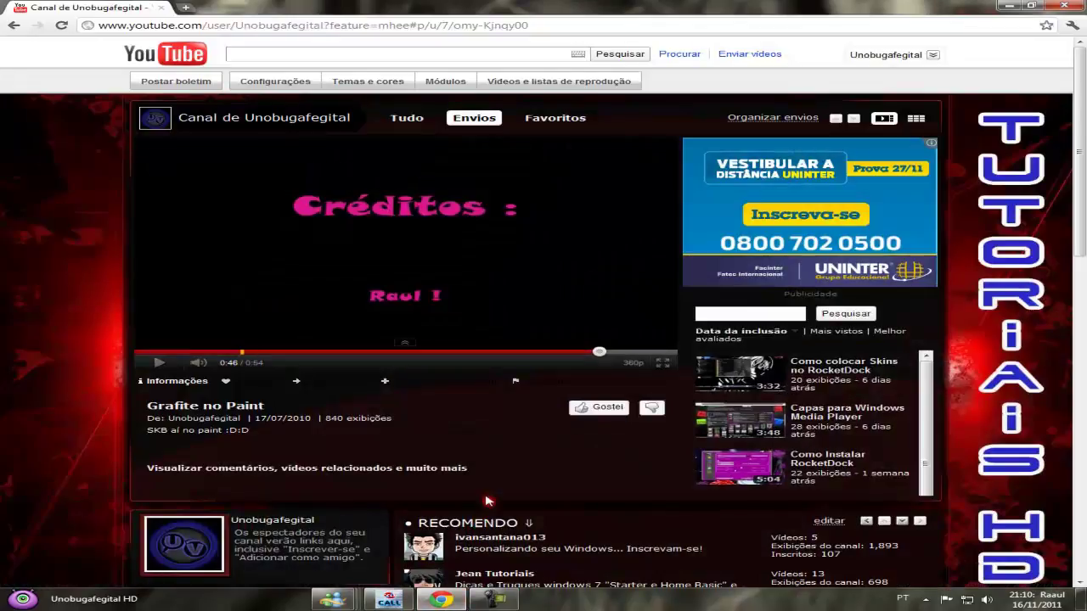
Rewind the channel video to the start, outline the channel header and channel name with rectangles, and clear the markings.
left_click(139, 351)
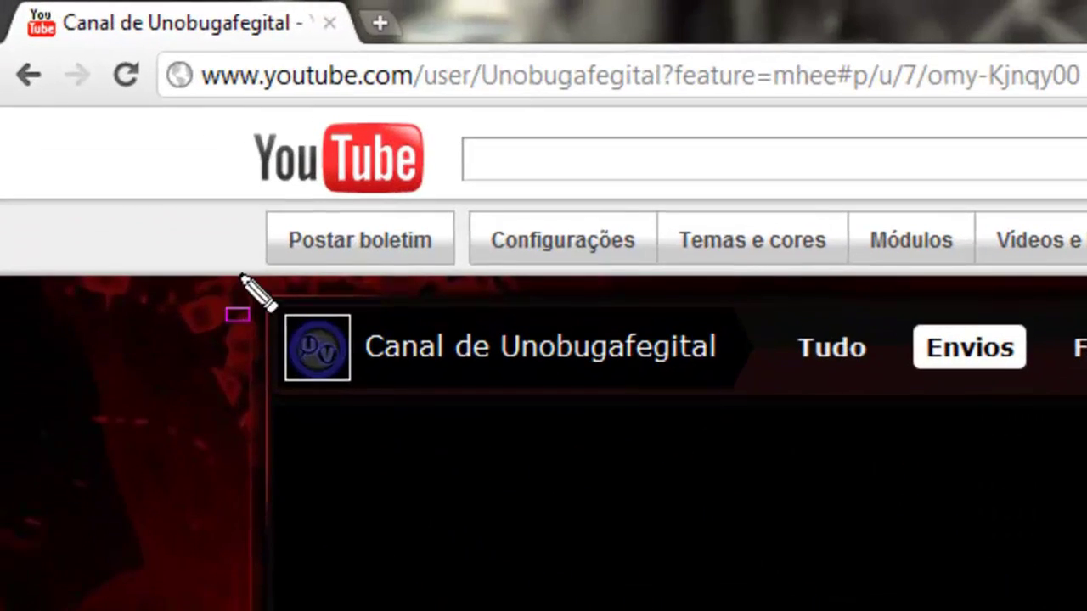
left_click_drag(121, 81, 145, 106)
left_click_drag(566, 455, 728, 427)
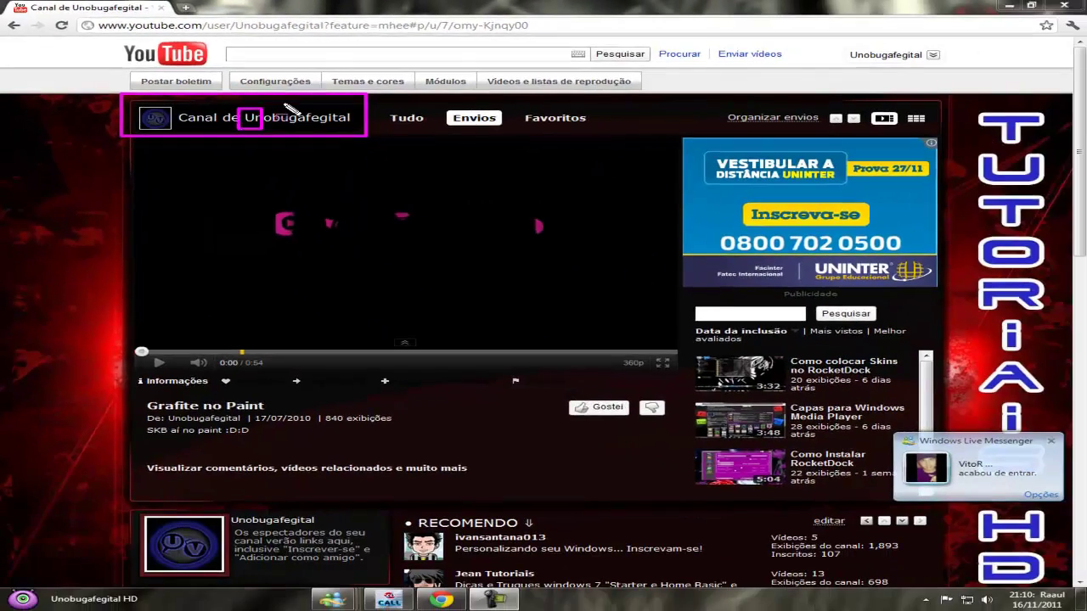
left_click_drag(289, 109, 359, 130)
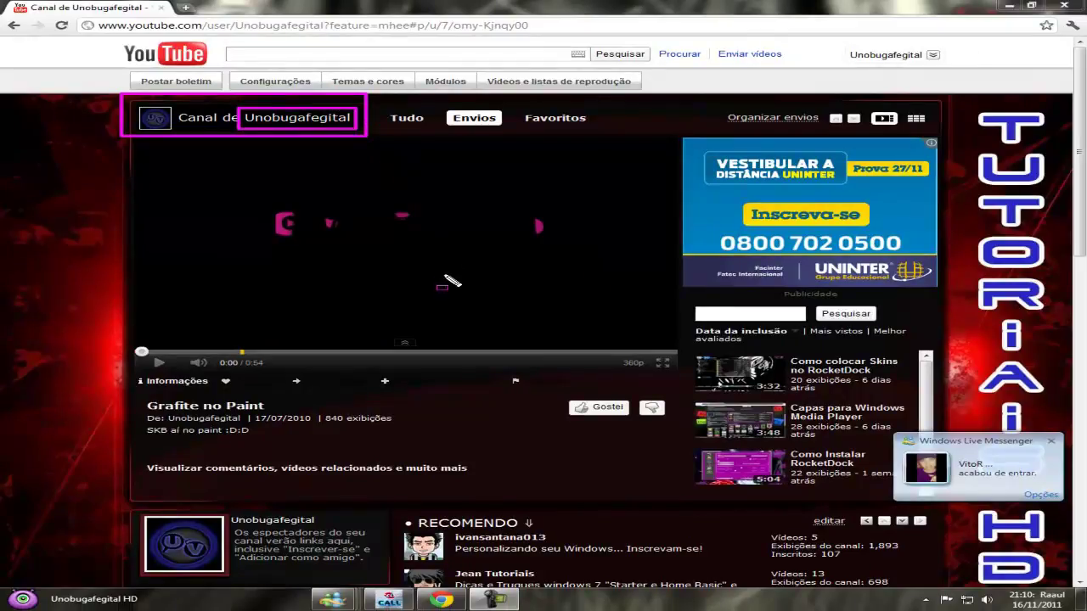
key("Escape")
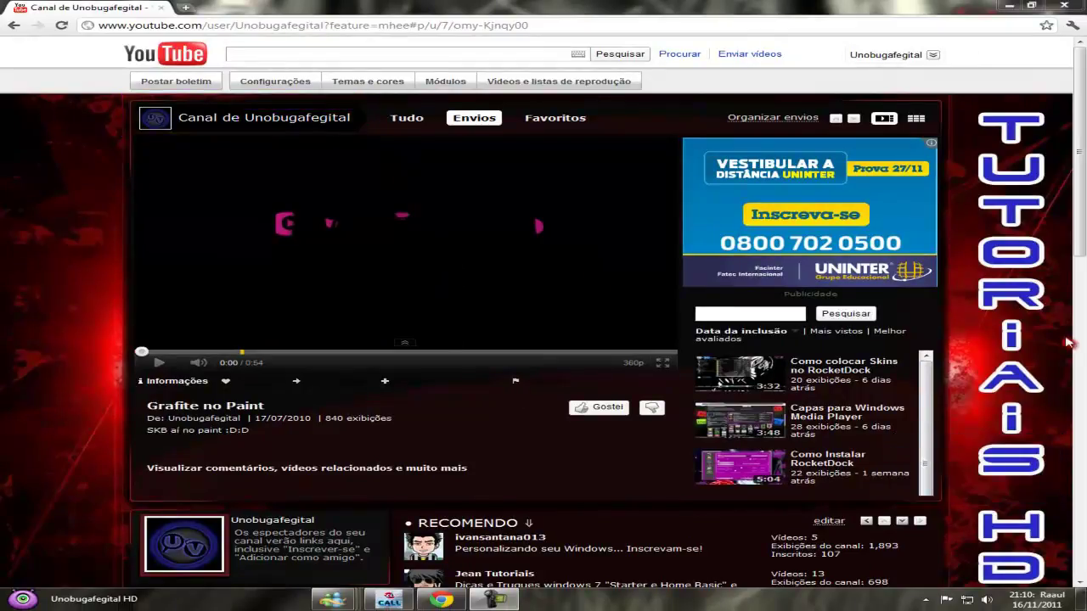
Outline the Gostei rating below the video with a rectangle, and clear the marking.
scroll(806, 296, "down", 2)
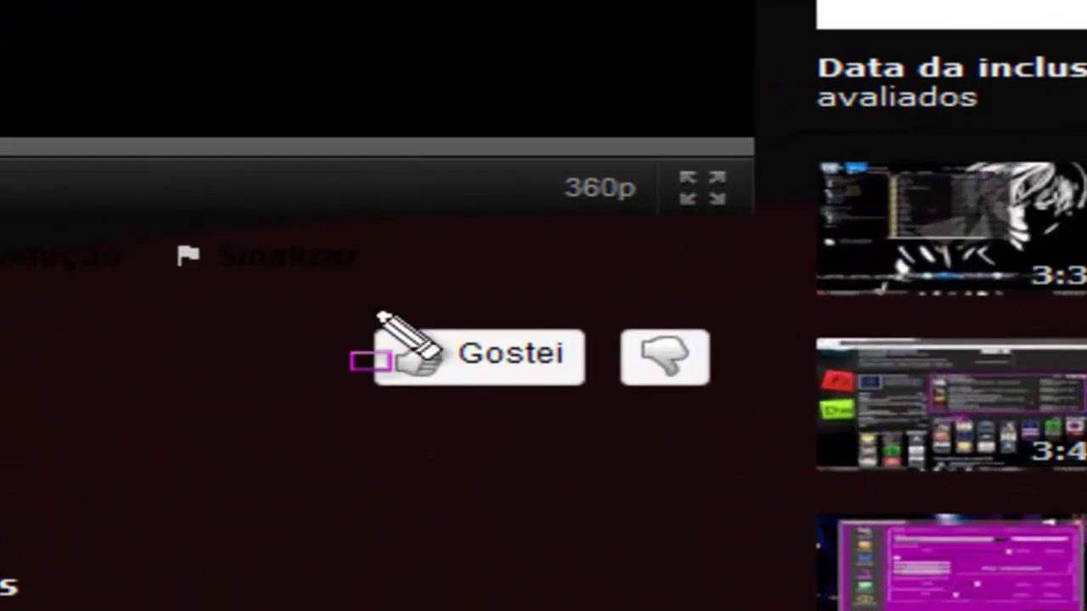
left_click_drag(555, 283, 632, 321)
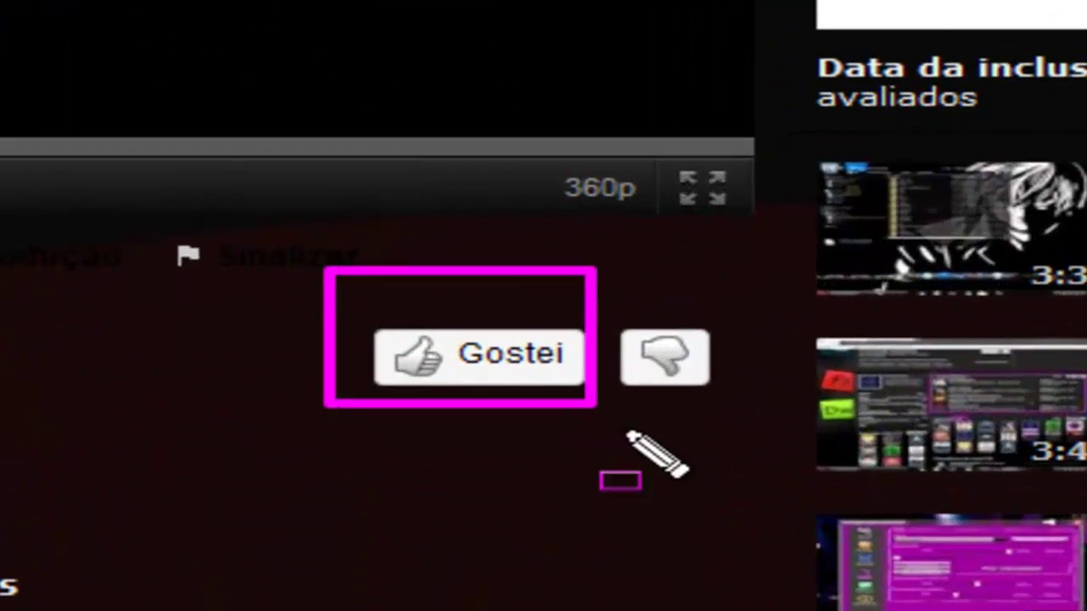
key("Escape")
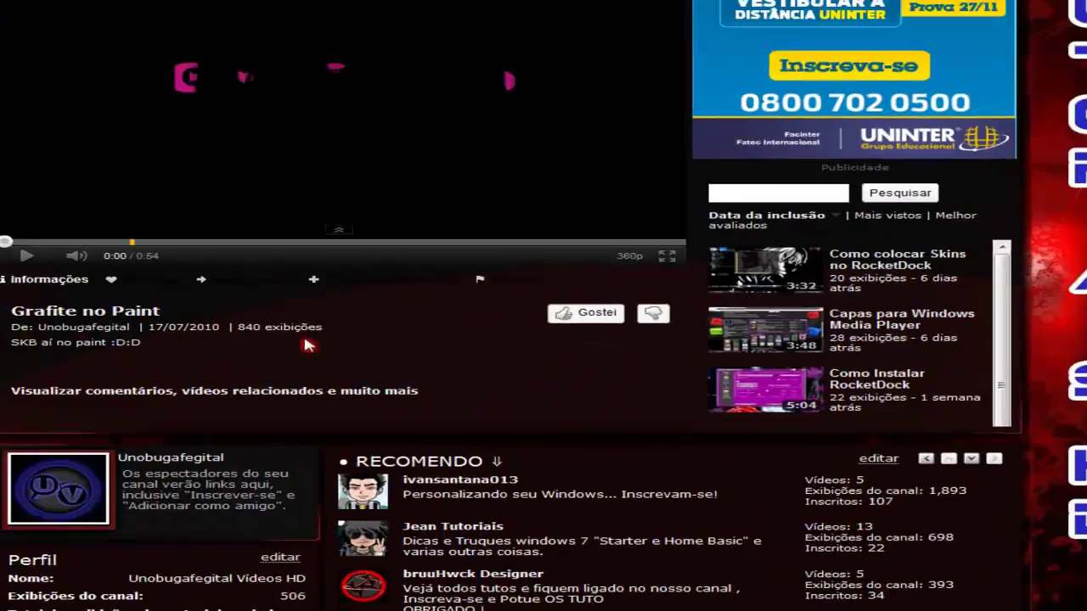
Outline the RECOMENDO section, the Inscritos heading and the subscriber thumbnails with rectangles, and clear the markings.
scroll(716, 309, "up", 4)
scroll(716, 308, "down", 2)
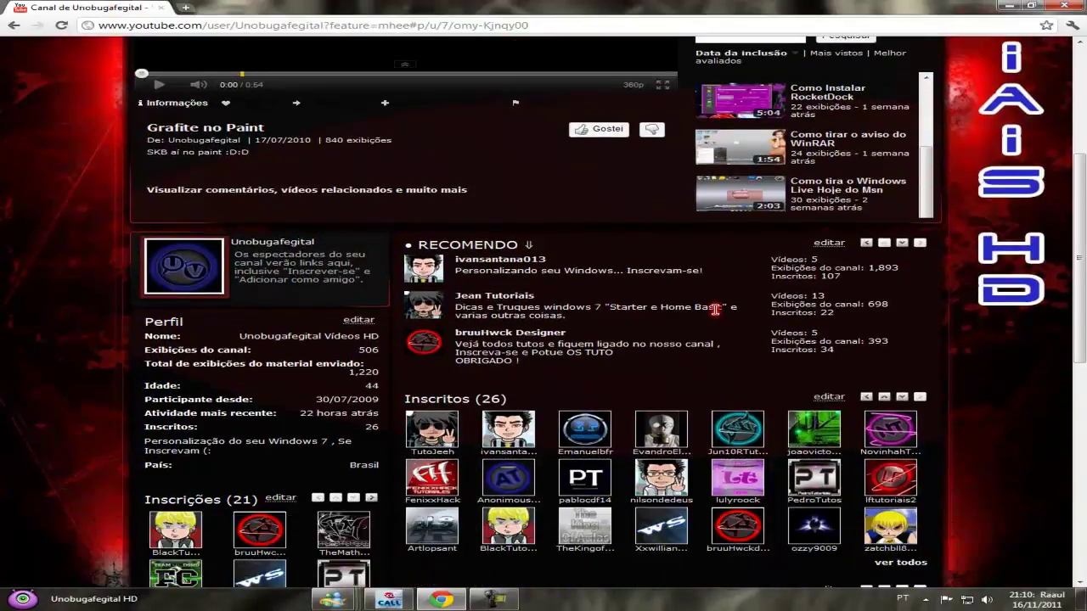
mouse_move(390, 228)
left_mouse_down()
mouse_move(759, 390)
mouse_move(887, 392)
mouse_move(977, 383)
mouse_move(968, 378)
left_mouse_up()
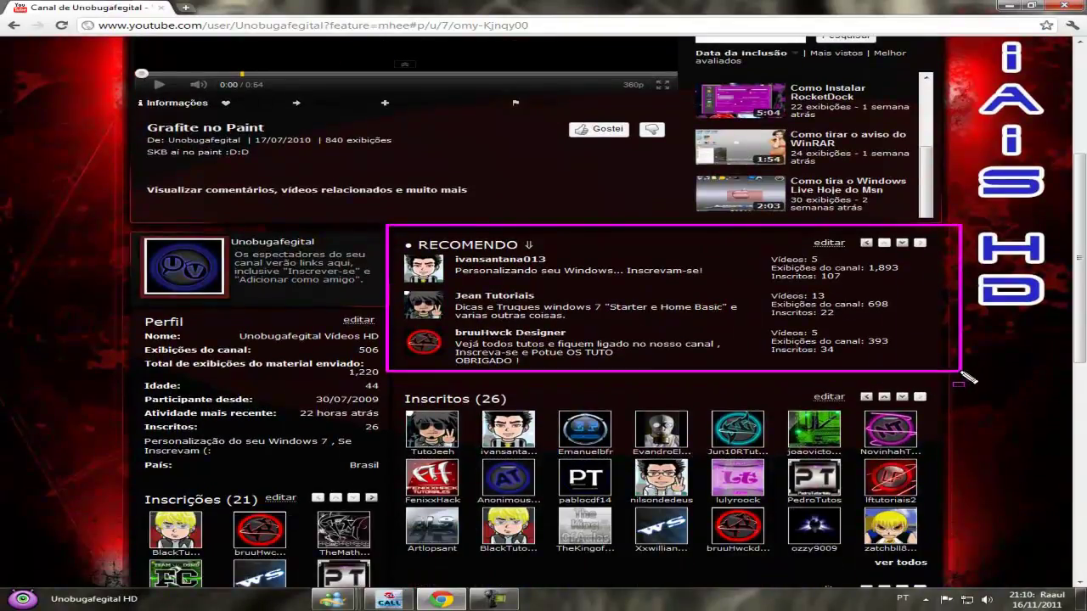
left_click_drag(662, 395, 365, 405)
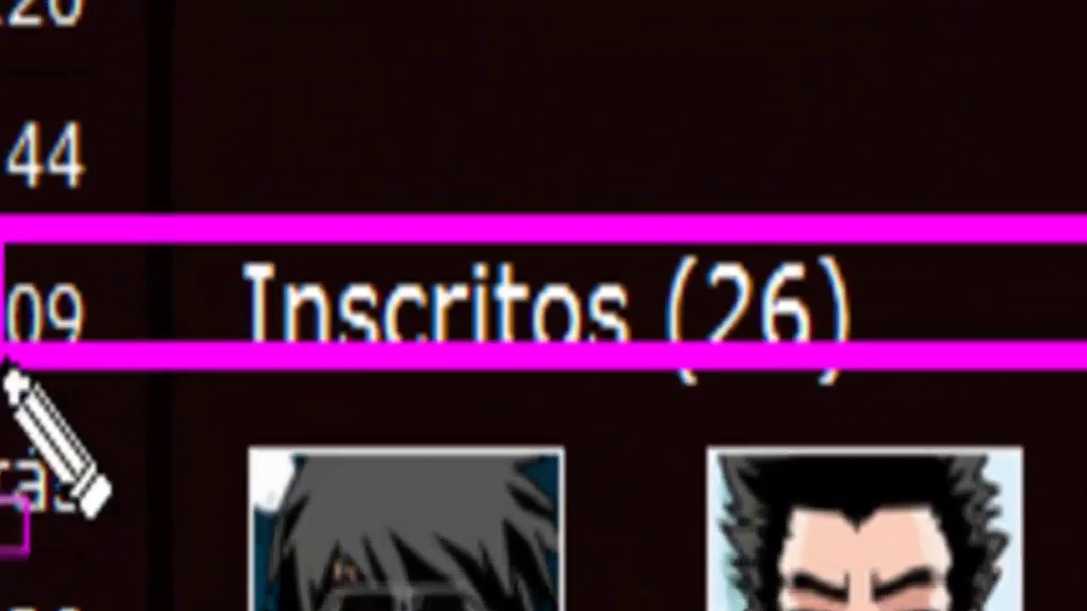
left_click_drag(9, 370, 181, 435)
left_click_drag(196, 577, 976, 561)
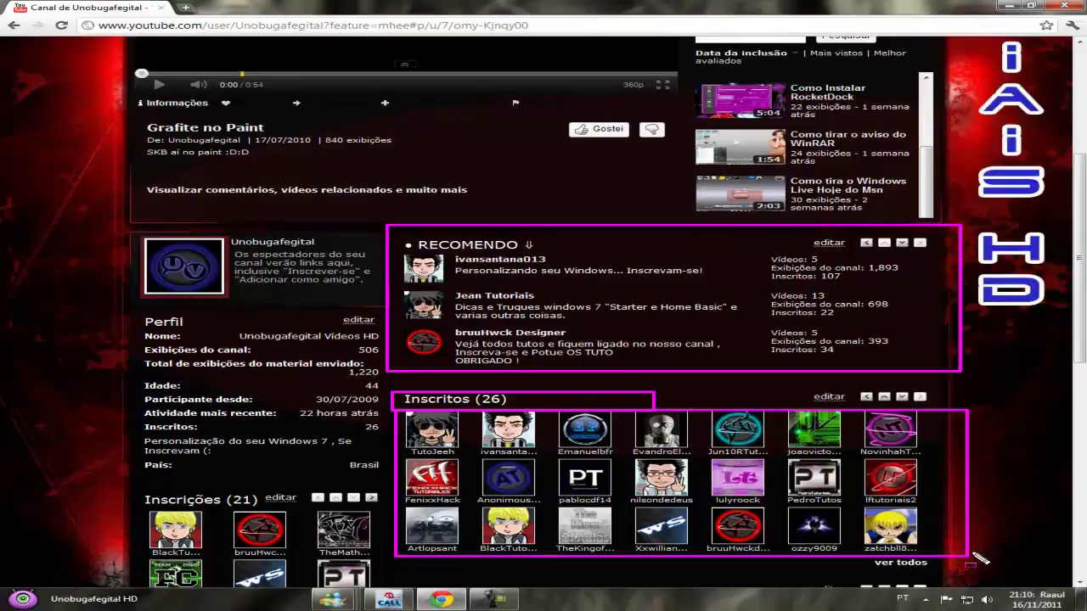
key("Escape")
scroll(748, 437, "up", 3)
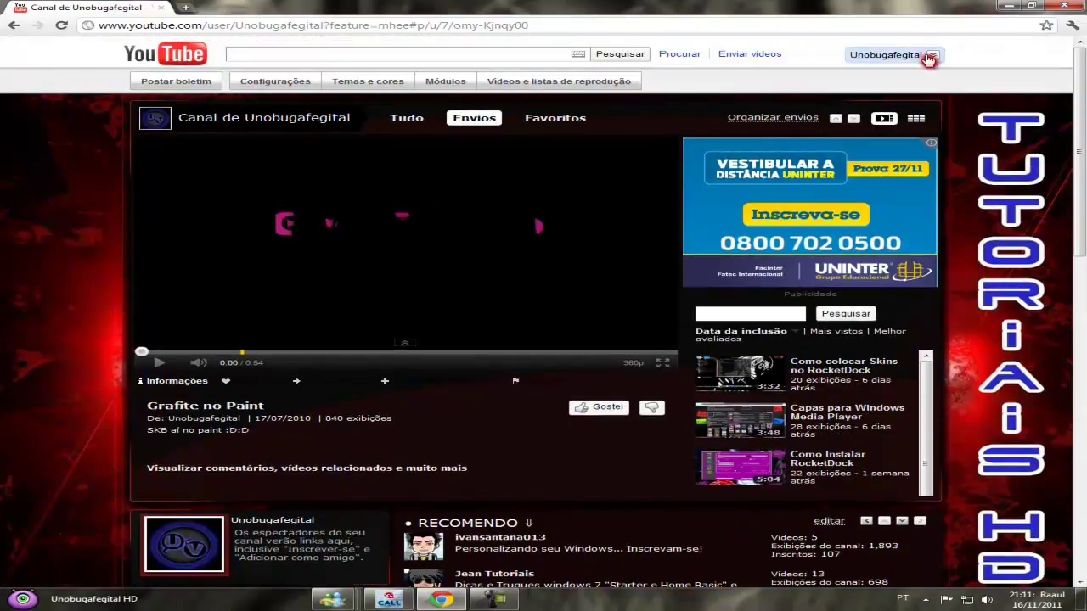
Minimize the browser, search the computer's programs for "paint" and launch Paint.
left_click(1009, 6)
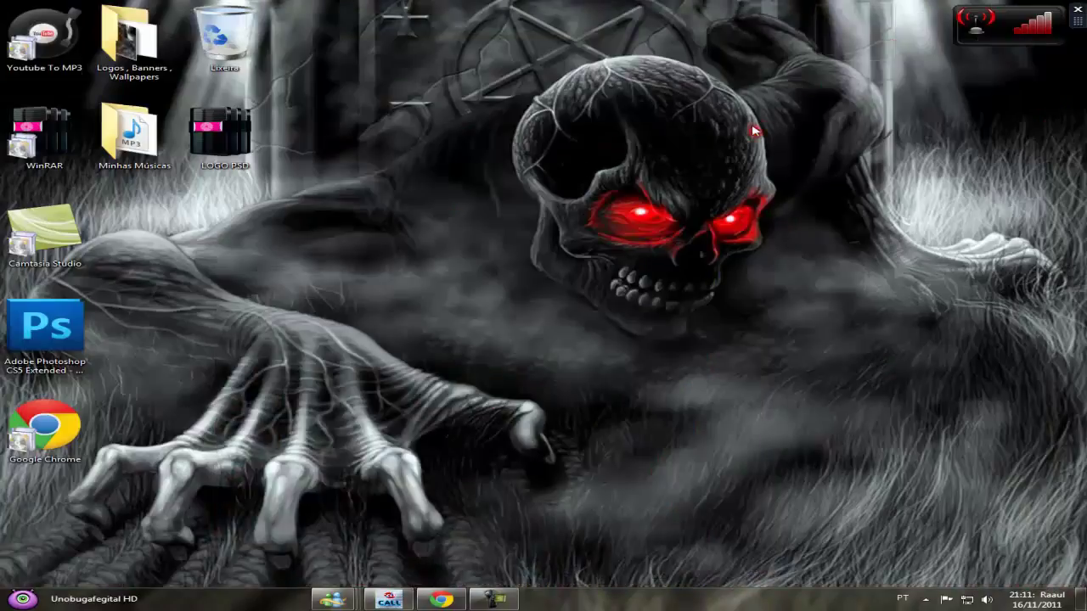
left_click_drag(473, 164, 788, 337)
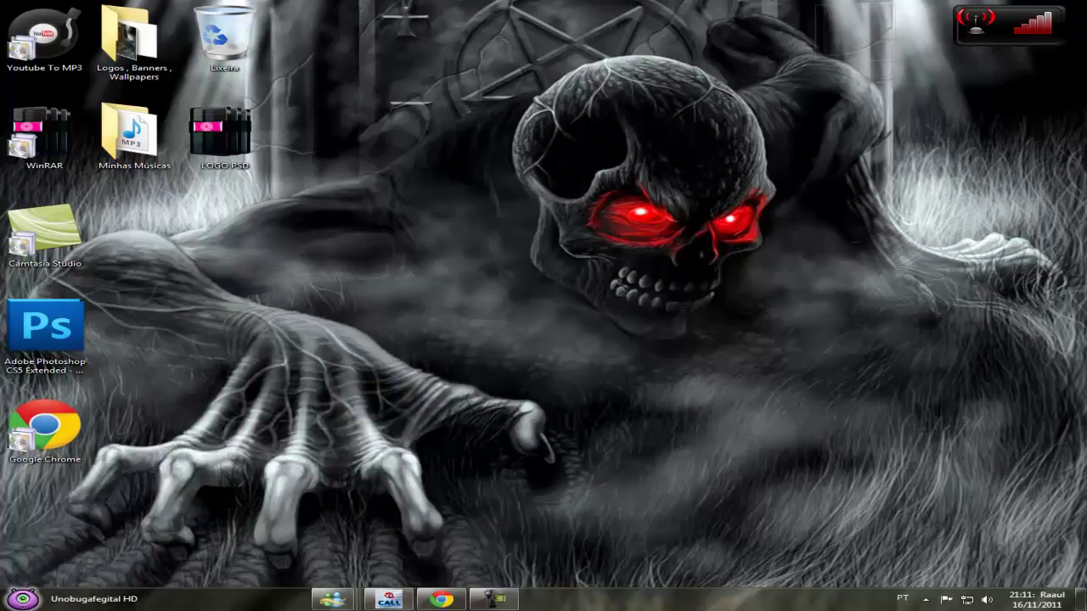
left_click(23, 598)
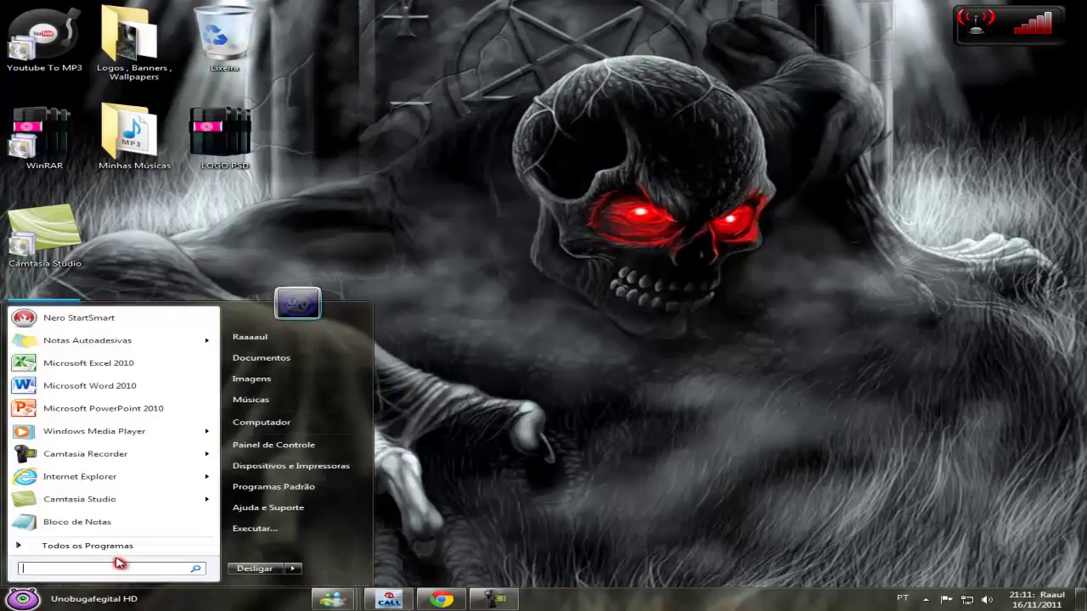
type("paint")
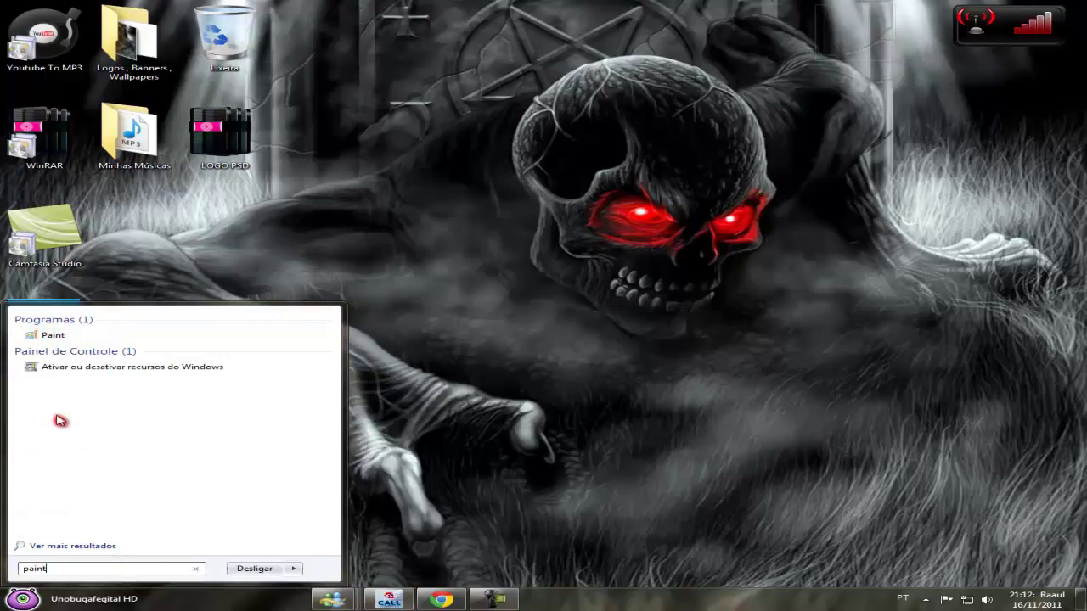
left_click(60, 336)
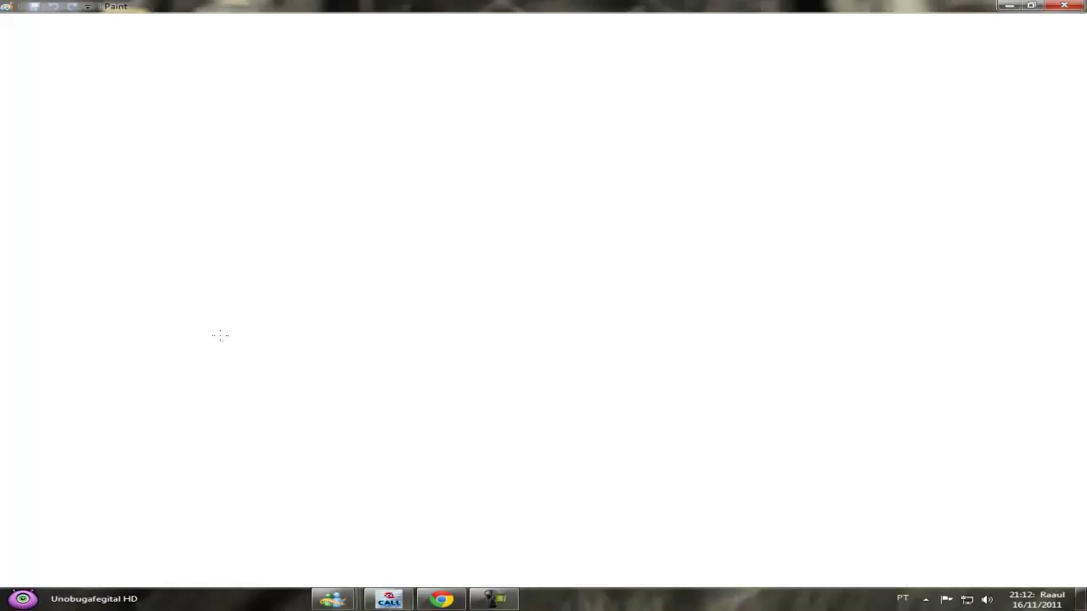
scroll(311, 80, "down", 1)
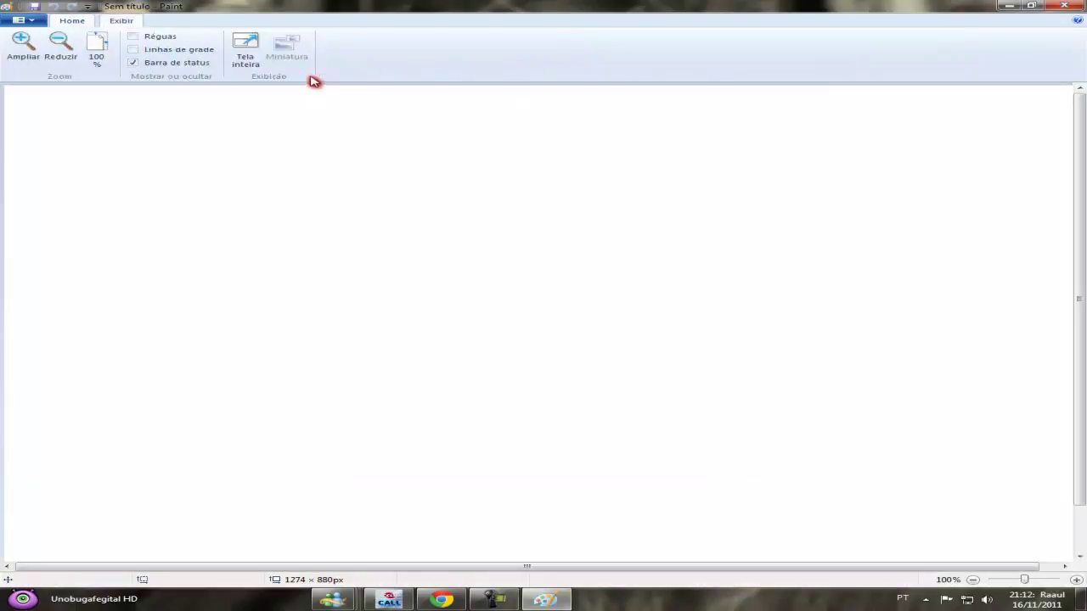
Draw the contours of overlapping graffiti letters freehand across the canvas with a thick light blue brush, closing the gap at the first letter's lower end.
left_click(81, 21)
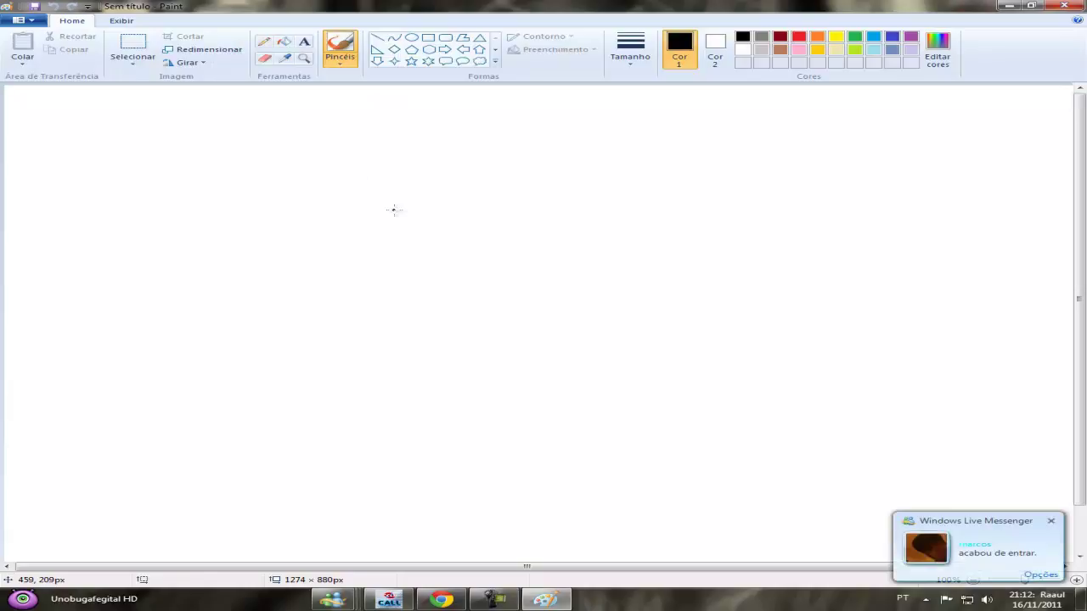
left_click(869, 52)
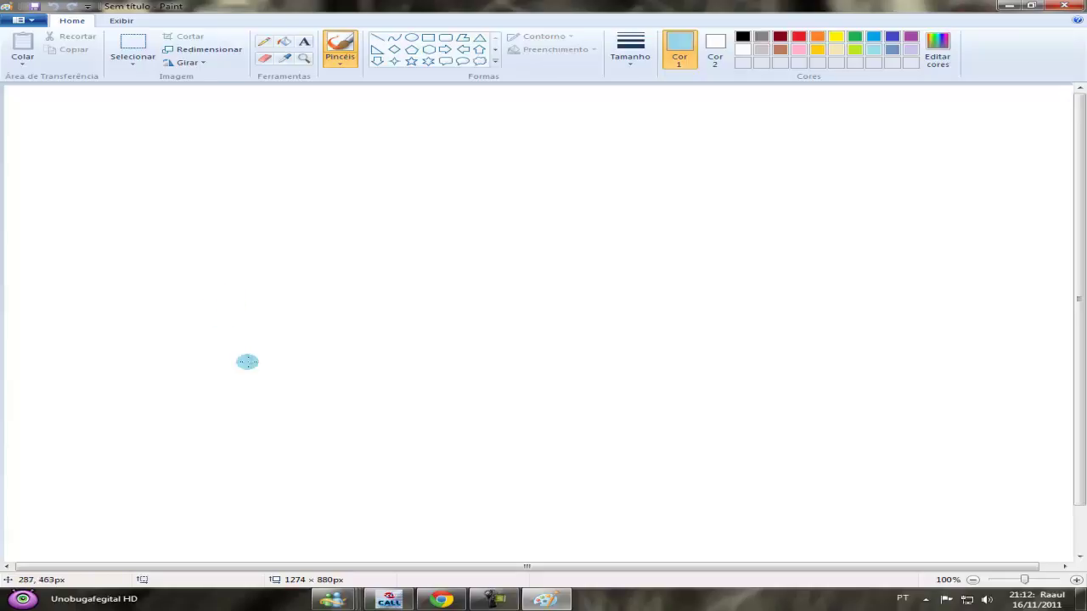
mouse_move(231, 330)
left_mouse_down()
mouse_move(141, 217)
mouse_move(218, 229)
mouse_move(305, 194)
mouse_move(389, 285)
mouse_move(253, 328)
mouse_move(387, 286)
mouse_move(451, 309)
mouse_move(450, 433)
mouse_move(353, 448)
mouse_move(286, 414)
mouse_move(283, 339)
mouse_move(367, 333)
mouse_move(356, 366)
mouse_move(396, 389)
left_mouse_up()
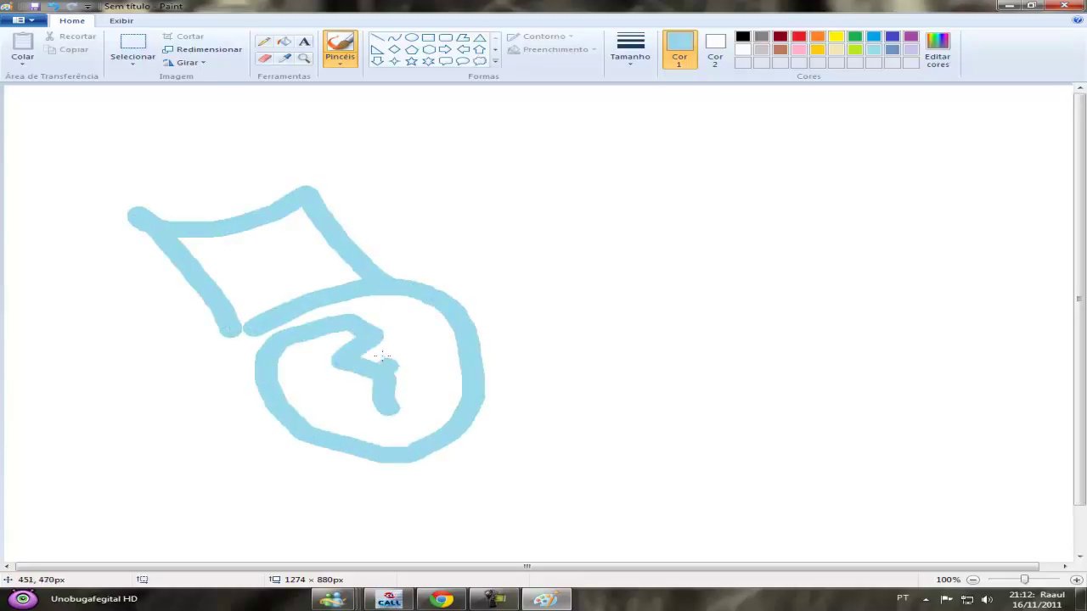
mouse_move(348, 233)
left_mouse_down()
mouse_move(417, 173)
mouse_move(465, 257)
mouse_move(455, 218)
mouse_move(508, 206)
mouse_move(506, 300)
left_mouse_up()
mouse_move(481, 385)
left_mouse_down()
mouse_move(452, 381)
mouse_move(483, 444)
mouse_move(537, 449)
mouse_move(515, 354)
mouse_move(491, 338)
mouse_move(507, 327)
mouse_move(538, 351)
mouse_move(528, 293)
mouse_move(582, 291)
mouse_move(594, 329)
mouse_move(543, 359)
mouse_move(634, 342)
mouse_move(673, 393)
mouse_move(613, 425)
mouse_move(558, 434)
left_mouse_up()
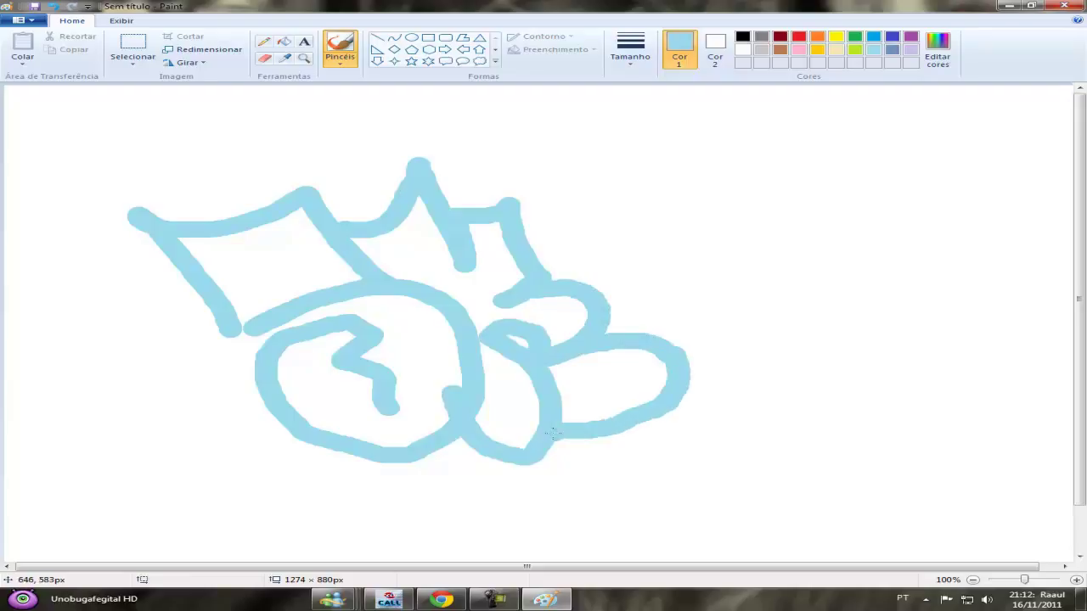
mouse_move(514, 214)
left_mouse_down()
mouse_move(479, 136)
mouse_move(537, 136)
mouse_move(511, 184)
mouse_move(704, 141)
mouse_move(711, 212)
mouse_move(597, 222)
mouse_move(579, 184)
mouse_move(716, 206)
mouse_move(688, 244)
mouse_move(641, 272)
mouse_move(711, 253)
mouse_move(806, 270)
mouse_move(844, 322)
mouse_move(836, 368)
mouse_move(812, 399)
mouse_move(740, 425)
mouse_move(685, 472)
mouse_move(677, 413)
left_mouse_up()
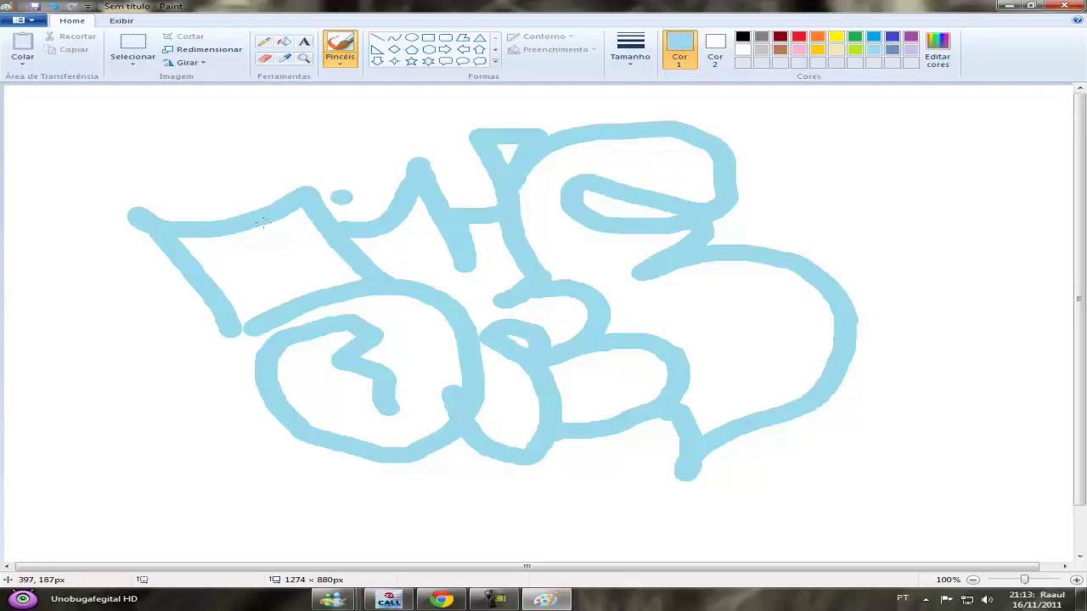
left_click_drag(239, 339, 255, 350)
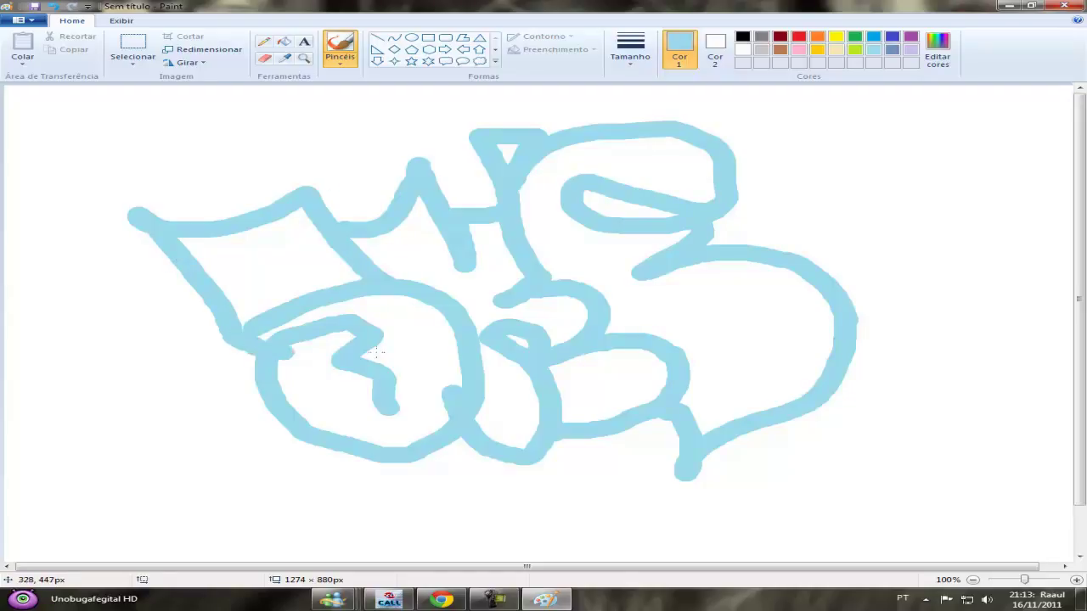
Fill the insides of all the graffiti letters with the same light blue, leaving the two small letter holes white.
left_click(289, 44)
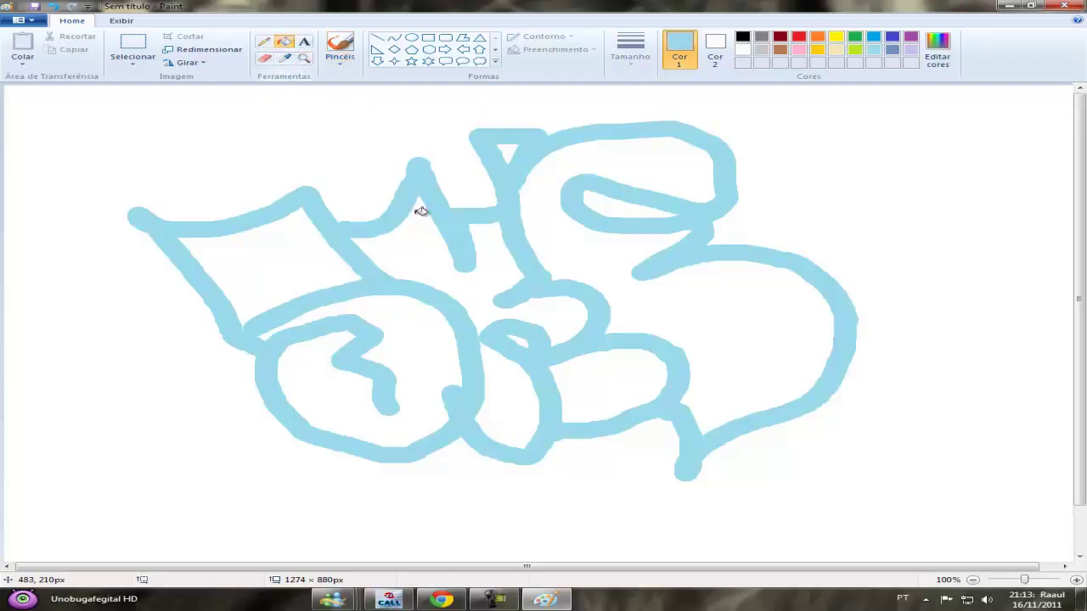
left_click(294, 252)
left_click(436, 378)
left_click(439, 245)
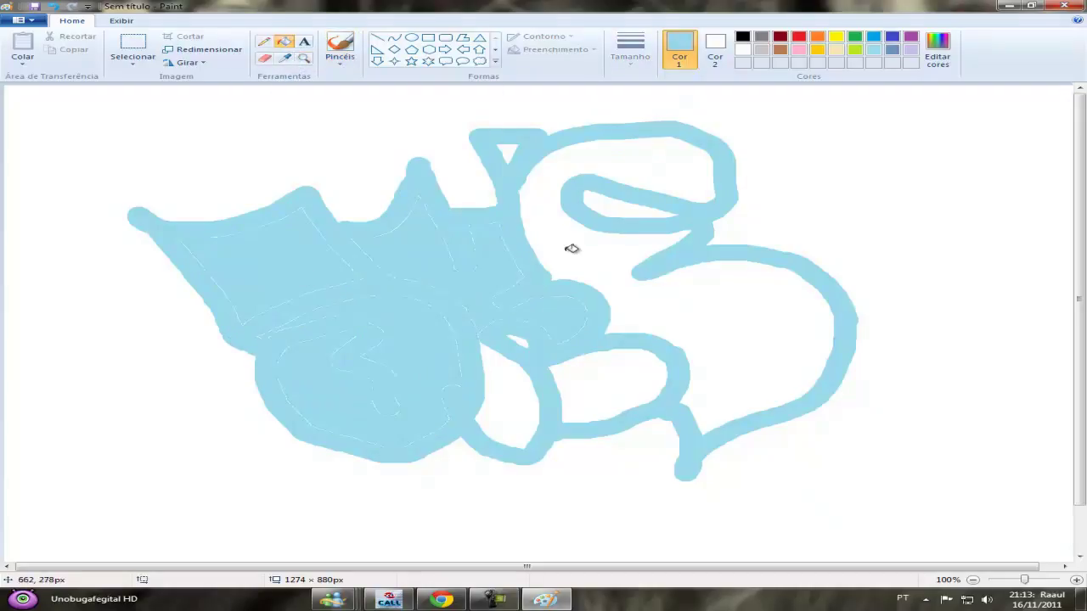
left_click(567, 248)
left_click(510, 151)
left_click(603, 384)
left_click(498, 411)
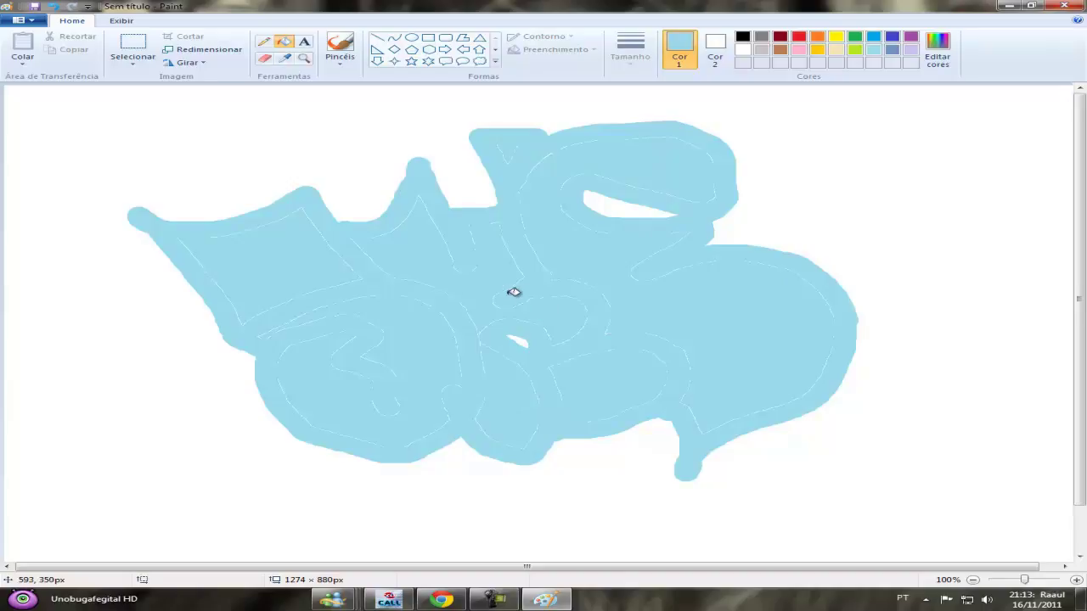
Paint over the thin white lines left inside the filled letters with the standard brush in light blue.
left_click(340, 59)
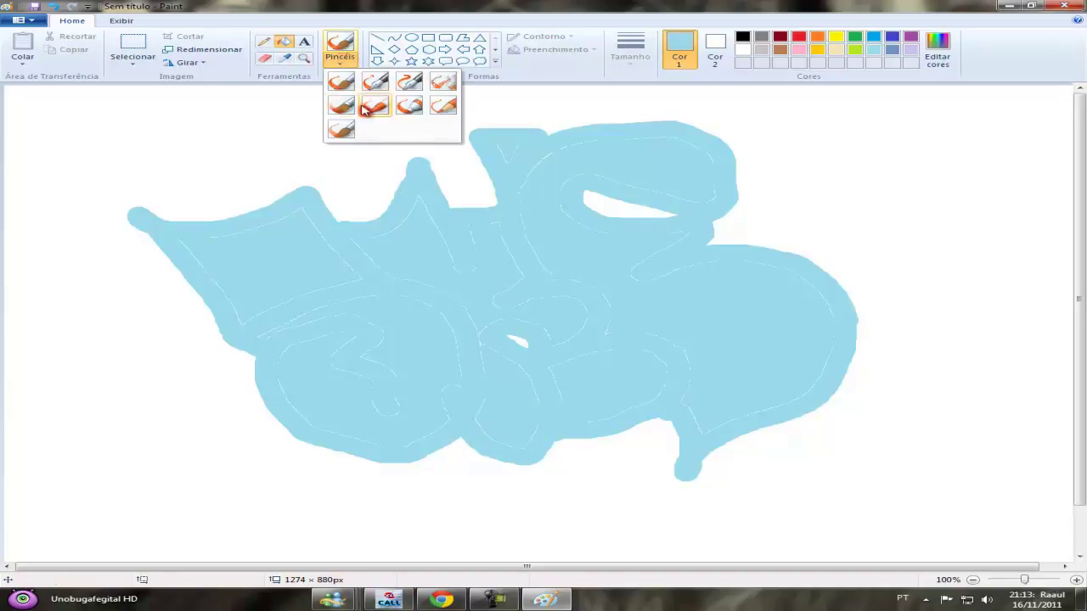
left_click(341, 81)
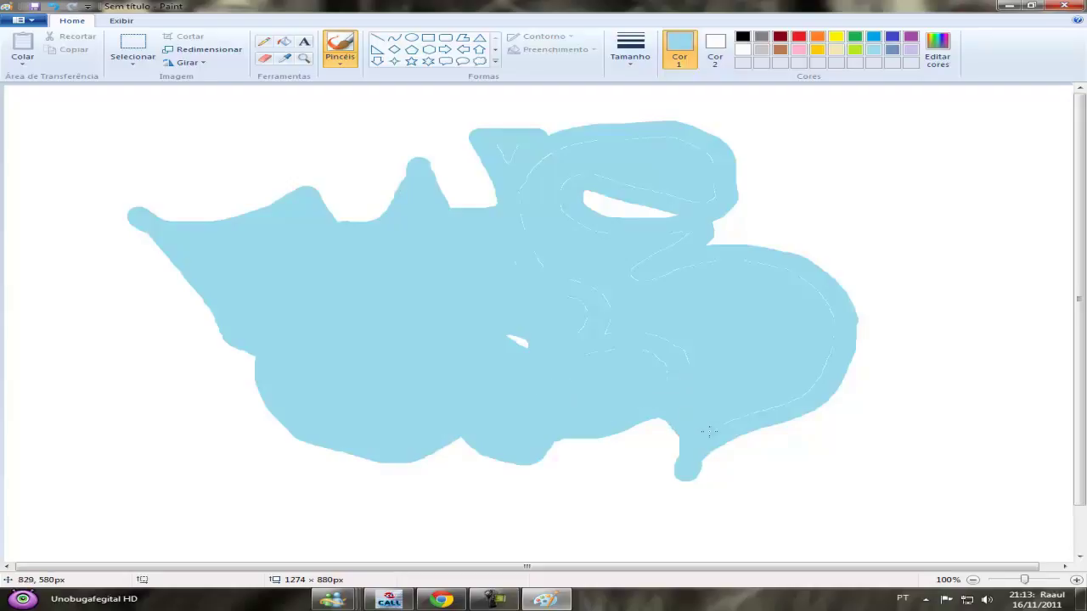
mouse_move(793, 274)
left_mouse_down()
mouse_move(714, 250)
mouse_move(663, 263)
left_mouse_up()
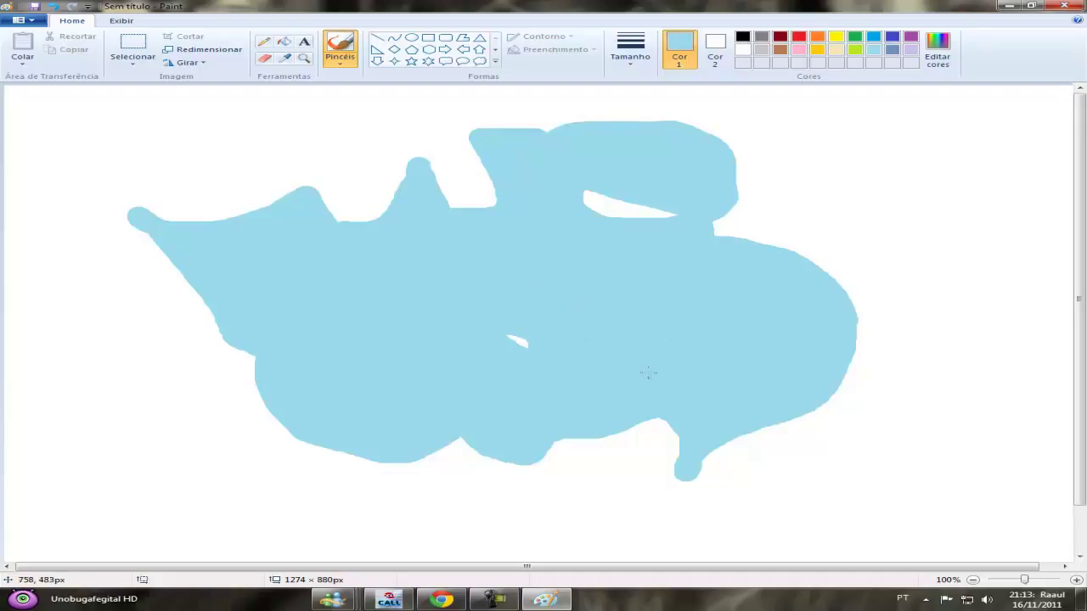
left_click(539, 103)
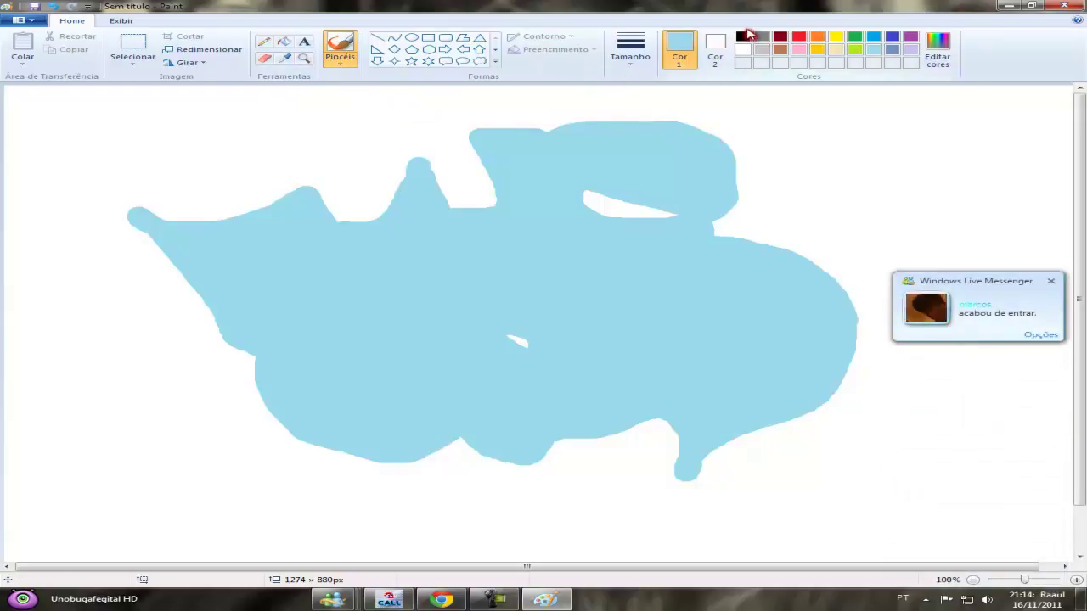
Outline the light blue graffiti letters and their inner details with thick black brush strokes.
left_click(744, 36)
left_click(1051, 281)
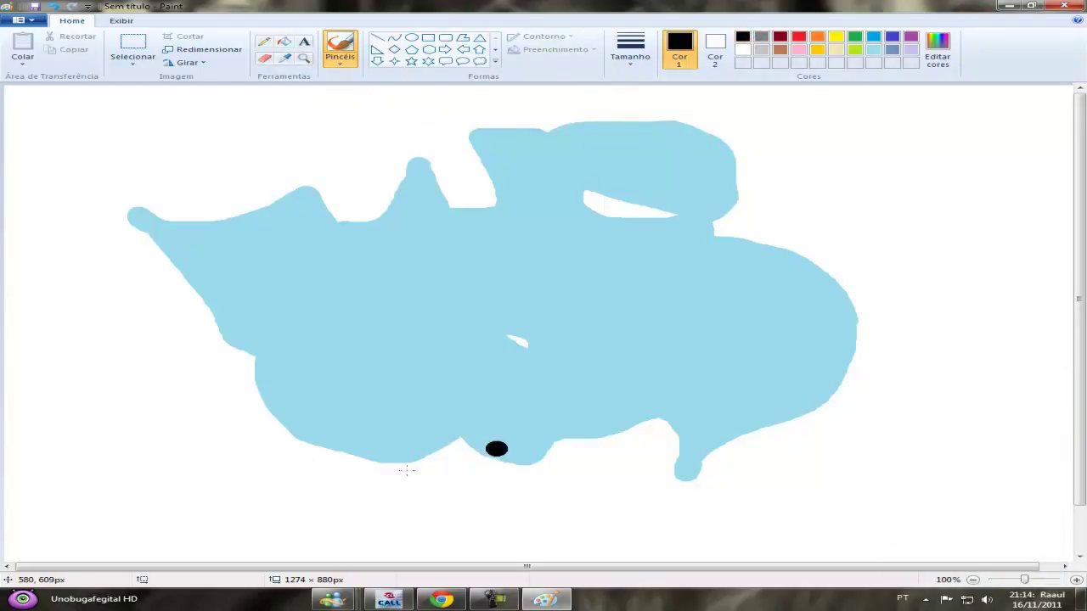
mouse_move(250, 358)
left_mouse_down()
mouse_move(185, 271)
mouse_move(118, 212)
mouse_move(166, 224)
mouse_move(224, 219)
mouse_move(302, 188)
mouse_move(383, 277)
mouse_move(299, 317)
mouse_move(348, 300)
mouse_move(385, 302)
mouse_move(413, 321)
mouse_move(447, 390)
mouse_move(439, 435)
mouse_move(402, 459)
mouse_move(374, 458)
mouse_move(301, 434)
mouse_move(259, 387)
mouse_move(270, 348)
mouse_move(349, 329)
mouse_move(345, 371)
mouse_move(370, 414)
left_mouse_up()
mouse_move(350, 222)
left_mouse_down()
mouse_move(384, 211)
mouse_move(407, 153)
mouse_move(439, 276)
left_mouse_up()
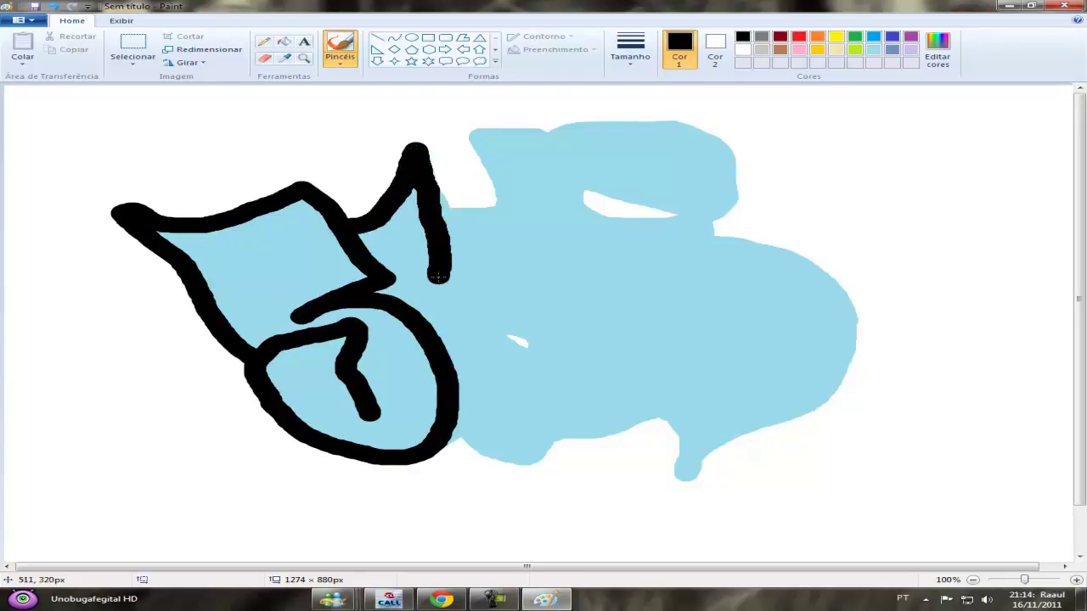
mouse_move(453, 206)
left_mouse_down()
mouse_move(501, 210)
mouse_move(499, 267)
mouse_move(513, 299)
mouse_move(469, 321)
left_mouse_up()
left_click(463, 438)
mouse_move(458, 420)
left_mouse_down()
mouse_move(468, 445)
mouse_move(547, 465)
mouse_move(525, 382)
mouse_move(479, 355)
mouse_move(522, 335)
mouse_move(546, 357)
mouse_move(528, 363)
left_mouse_up()
mouse_move(501, 313)
left_mouse_down()
mouse_move(559, 310)
mouse_move(587, 330)
mouse_move(520, 373)
mouse_move(600, 358)
mouse_move(649, 380)
mouse_move(650, 409)
mouse_move(569, 451)
left_mouse_up()
mouse_move(507, 200)
left_mouse_down()
mouse_move(464, 133)
mouse_move(545, 123)
mouse_move(495, 168)
mouse_move(561, 126)
mouse_move(686, 126)
mouse_move(725, 150)
mouse_move(736, 208)
mouse_move(694, 218)
mouse_move(570, 191)
mouse_move(570, 209)
mouse_move(592, 225)
mouse_move(704, 215)
mouse_move(711, 247)
mouse_move(783, 249)
mouse_move(838, 294)
mouse_move(854, 325)
mouse_move(804, 410)
mouse_move(680, 475)
mouse_move(662, 416)
left_mouse_up()
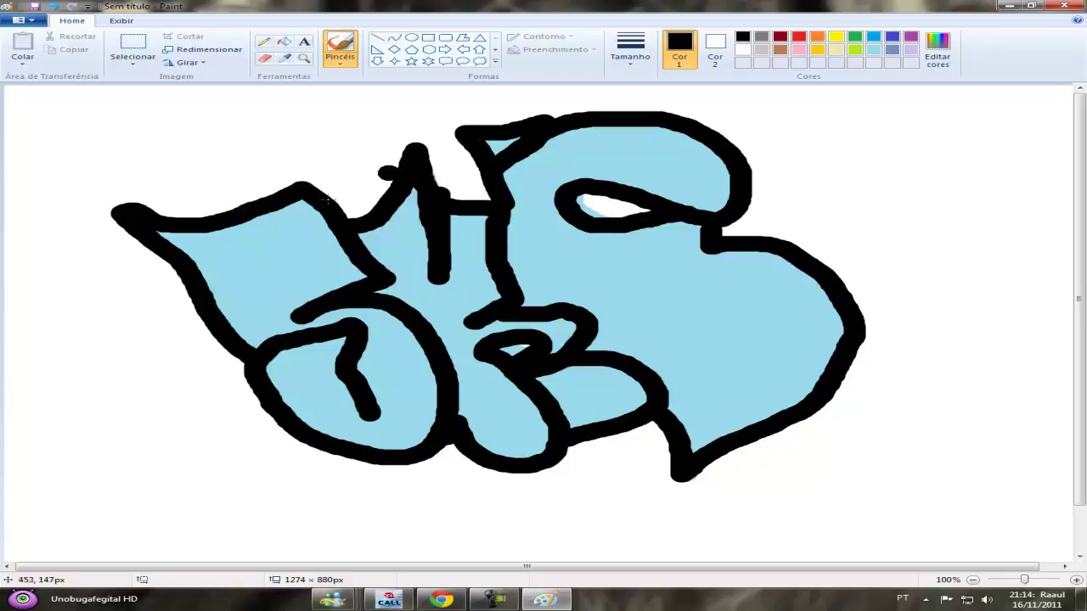
Draw black shadow contours along the outer left and lower edges of the graffiti letters.
mouse_move(120, 215)
left_mouse_down()
mouse_move(88, 245)
mouse_move(125, 281)
mouse_move(152, 338)
mouse_move(186, 363)
mouse_move(232, 359)
mouse_move(202, 368)
mouse_move(202, 380)
mouse_move(220, 427)
mouse_move(264, 463)
mouse_move(316, 477)
mouse_move(420, 461)
mouse_move(482, 472)
mouse_move(595, 459)
mouse_move(644, 427)
mouse_move(646, 470)
mouse_move(703, 479)
left_mouse_up()
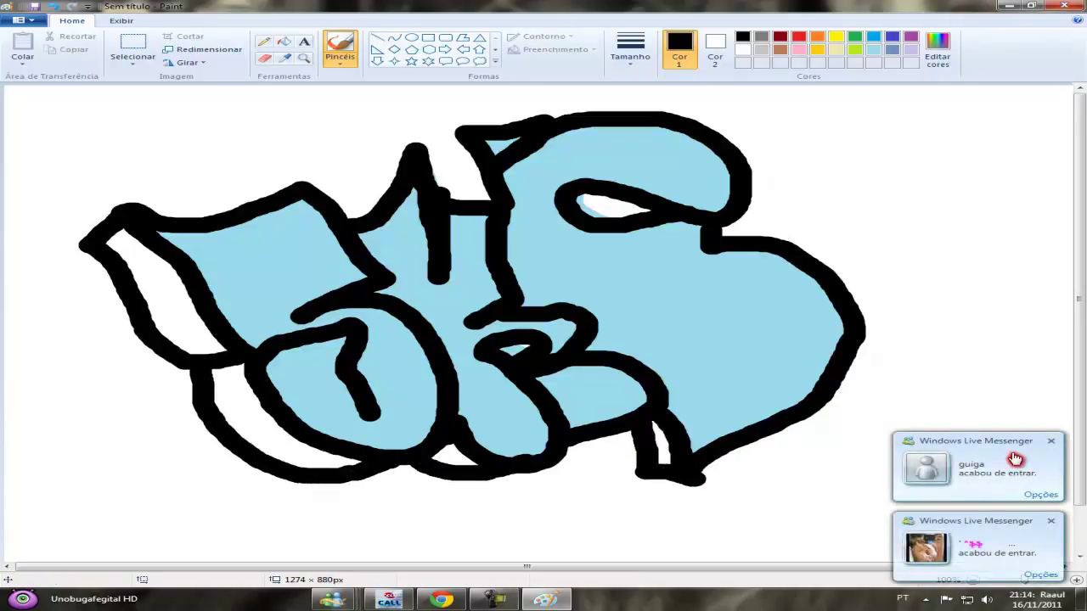
Draw black shadow contours beside the upper tips of the middle and large letters, and paint the small lower letter hole black.
mouse_move(465, 126)
left_mouse_down()
mouse_move(449, 138)
mouse_move(463, 174)
mouse_move(457, 199)
left_mouse_up()
mouse_move(414, 150)
left_mouse_down()
mouse_move(367, 172)
mouse_move(350, 212)
left_mouse_up()
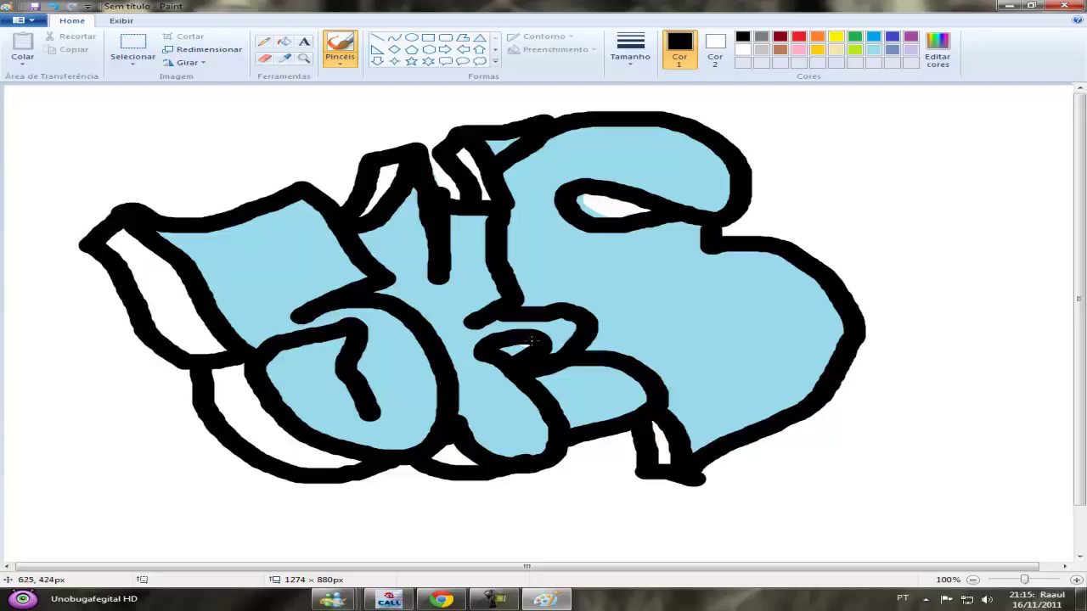
left_click_drag(520, 346, 508, 328)
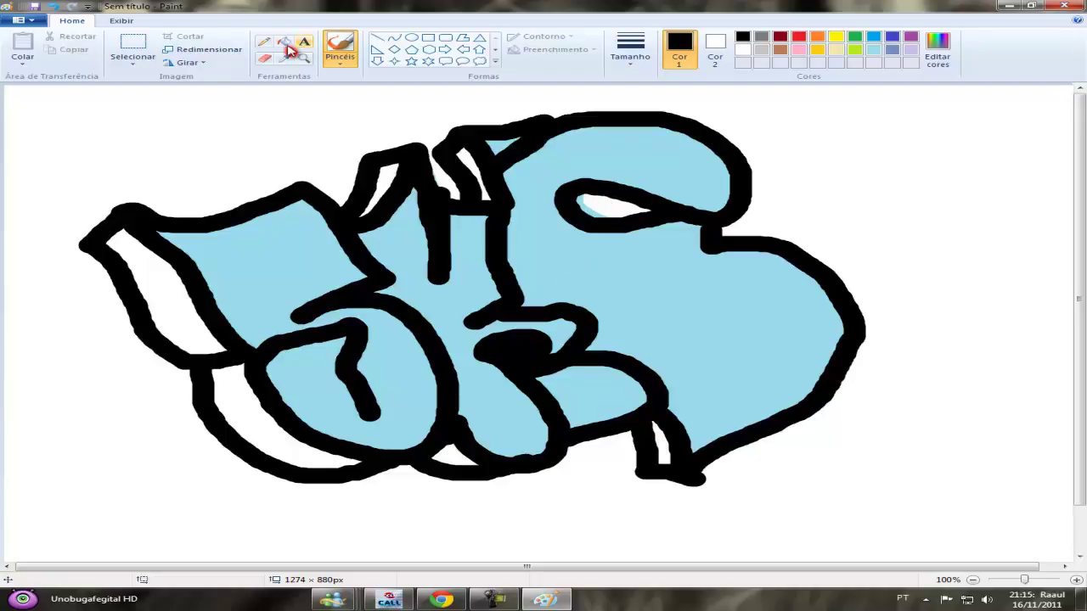
Fill all the enclosed white shadow areas around the graffiti letters with black.
left_click(284, 41)
left_click(148, 270)
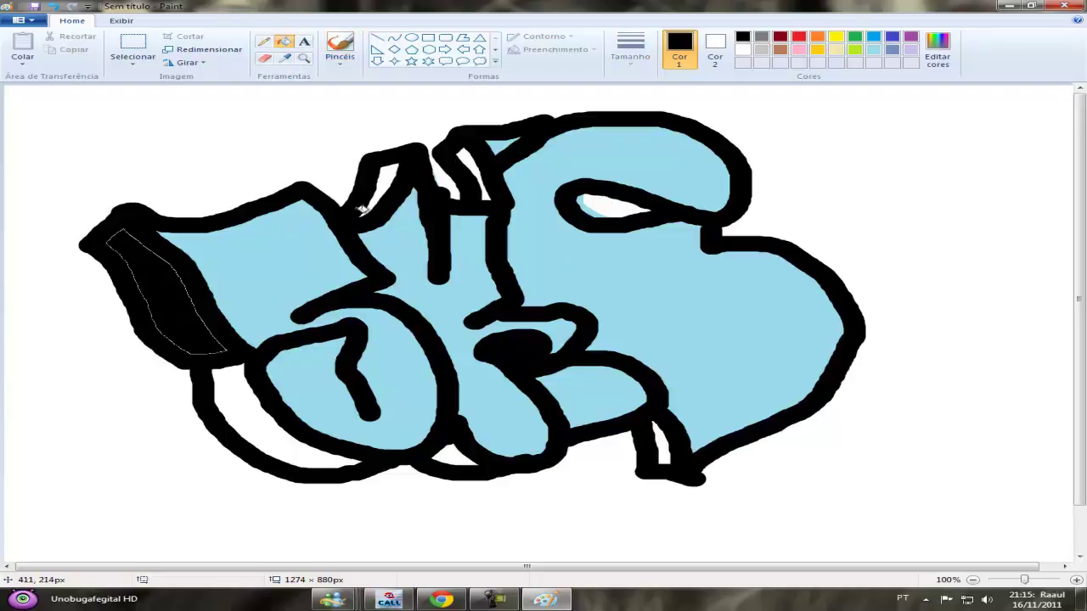
left_click(381, 190)
left_click(470, 160)
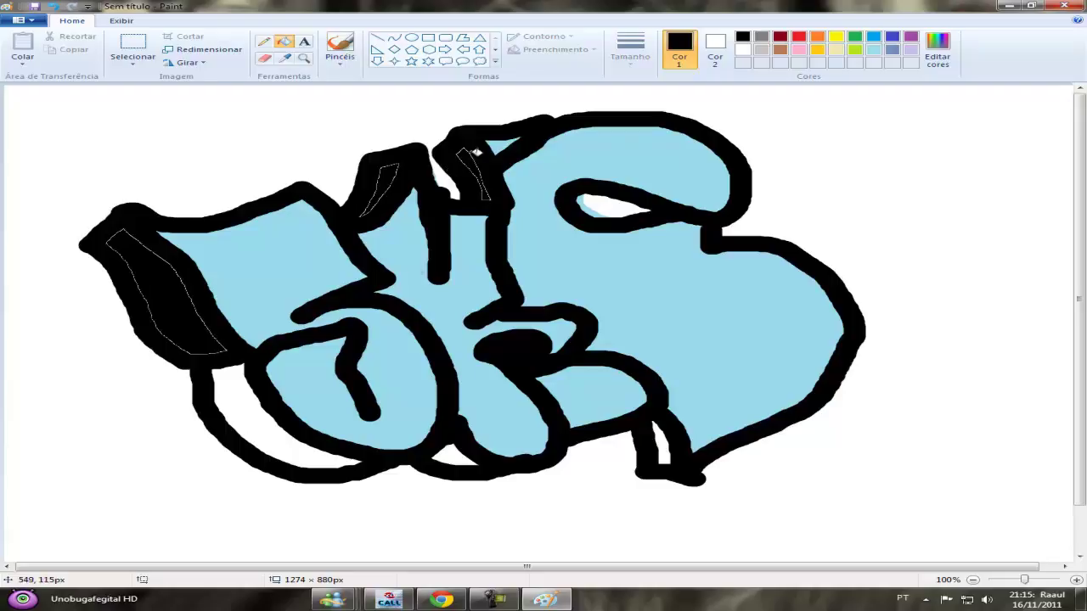
left_click(240, 429)
left_click(467, 453)
left_click(667, 429)
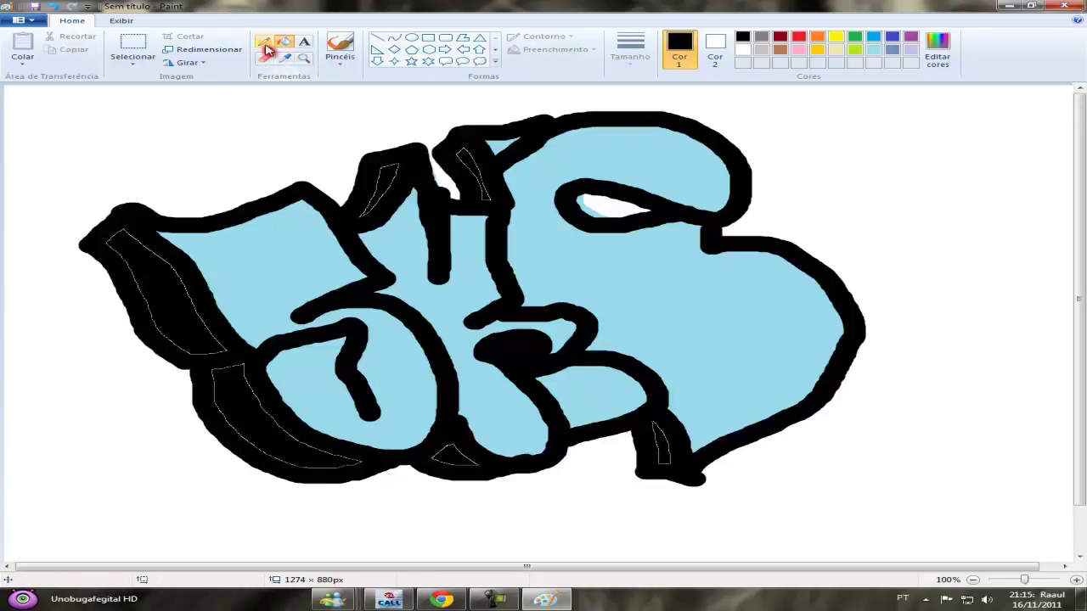
Paint over the thin light lines left in the shadow with the standard brush in black, and check the drawing in full screen.
left_click(338, 56)
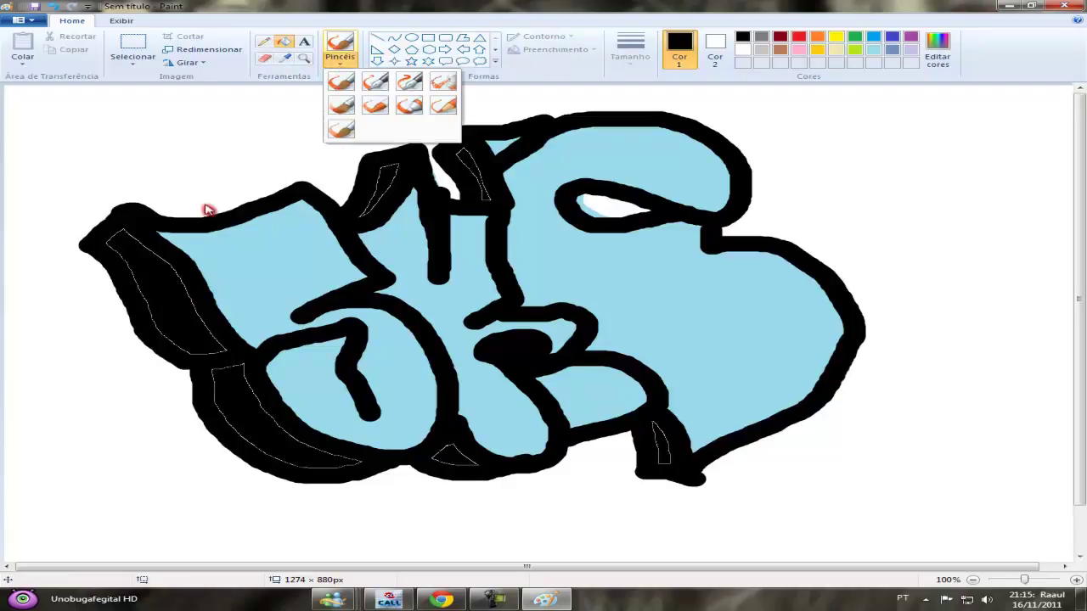
left_click(341, 82)
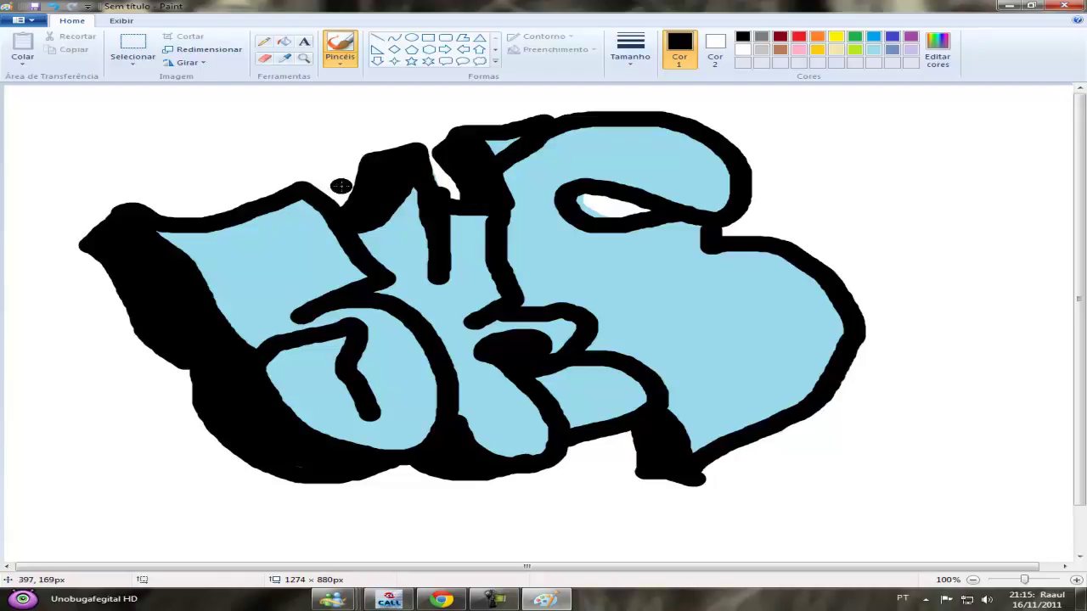
key("F11")
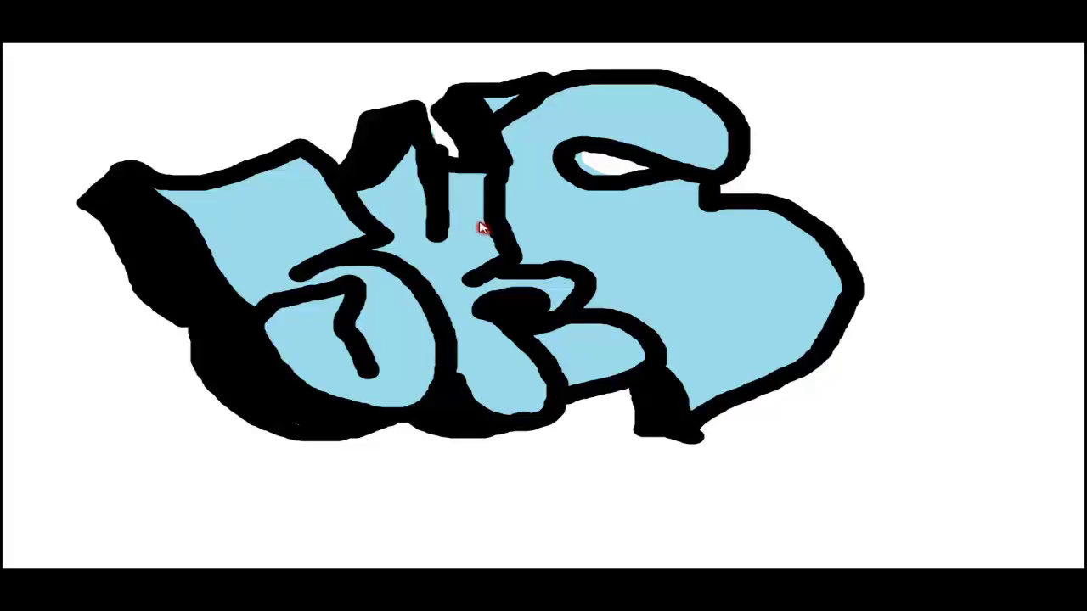
left_click(481, 228)
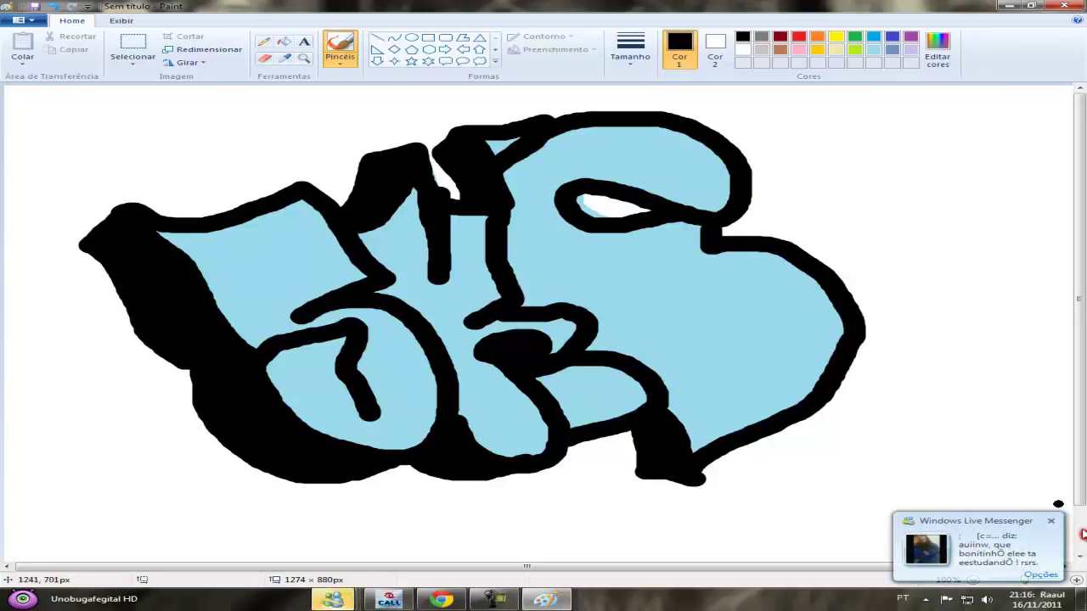
Draw thinner black details on the large letter: wavy lines above its hole, crossed lines inside the hole, and a jagged line across its body.
mouse_move(563, 163)
left_mouse_down()
mouse_move(626, 157)
mouse_move(649, 174)
mouse_move(692, 185)
left_mouse_up()
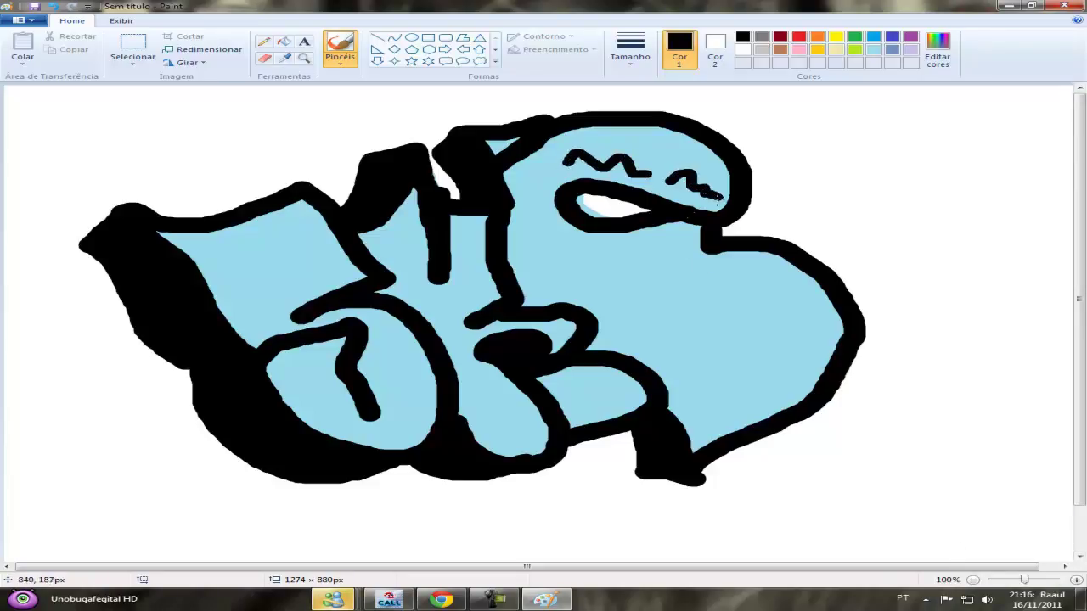
left_click_drag(597, 207, 628, 212)
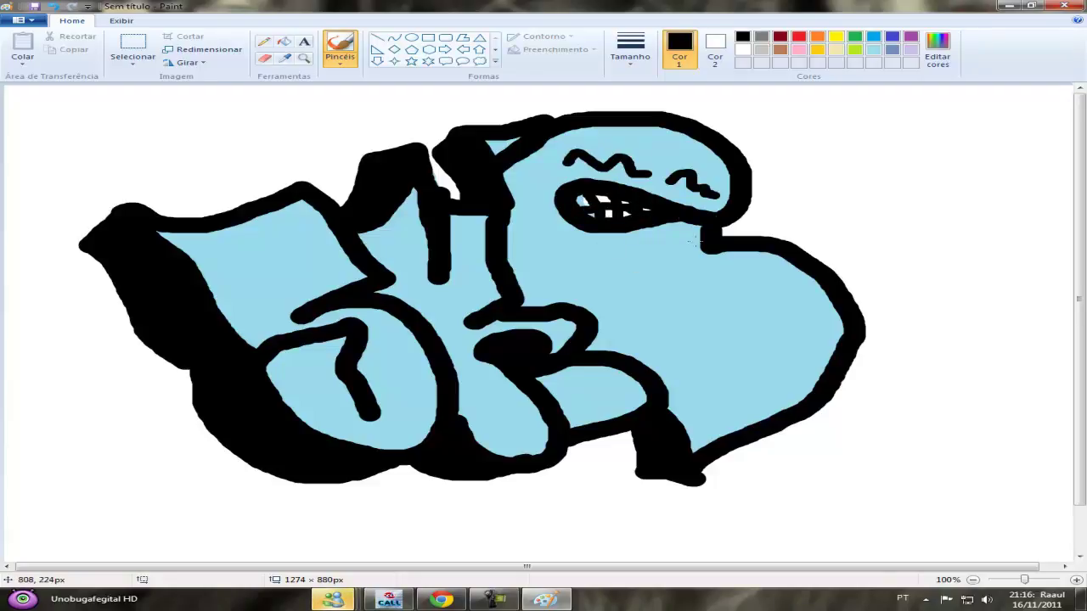
mouse_move(586, 307)
left_mouse_down()
mouse_move(640, 270)
mouse_move(678, 318)
mouse_move(766, 315)
mouse_move(743, 349)
mouse_move(732, 405)
left_mouse_up()
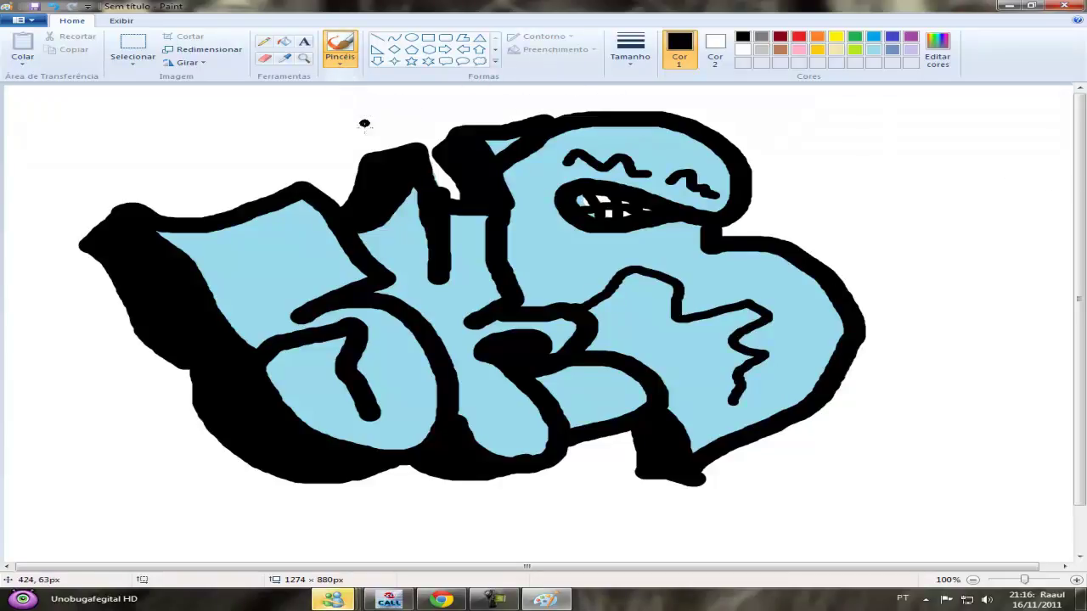
Choose the cloud callout shape for drawing a speech bubble.
left_click(445, 62)
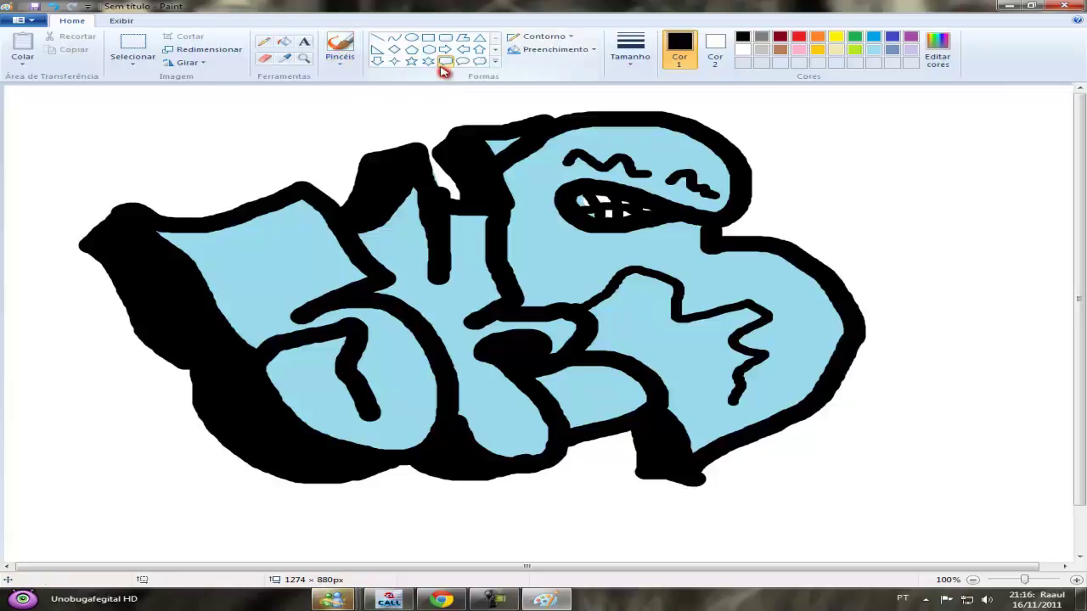
left_click(480, 61)
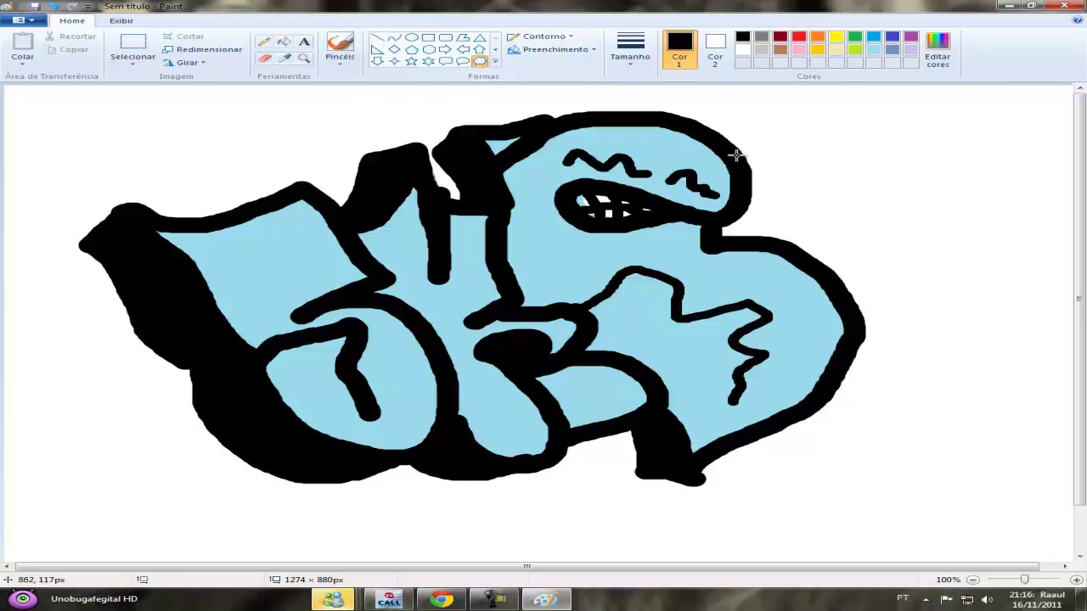